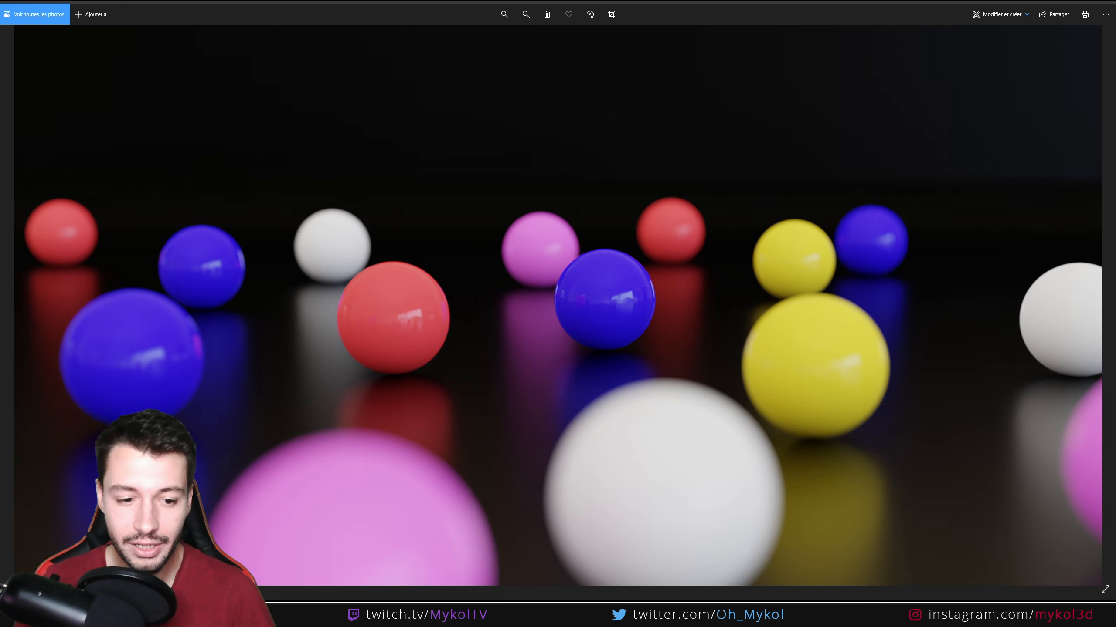
- Switch to Blender and show the sphere scene through the camera with rendered viewport shading
{"action": "key", "text": "alt+Tab"}
{"action": "middle_click_drag", "start_coordinate": [455, 320], "coordinate": [356, 363]}
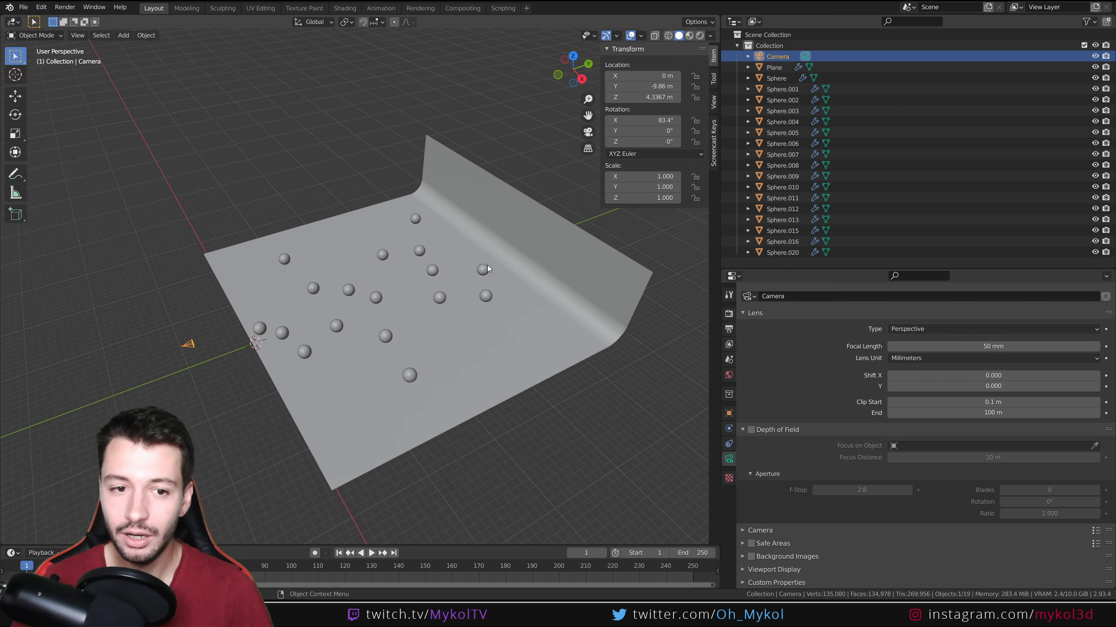
{"action": "key", "text": "KP_0"}
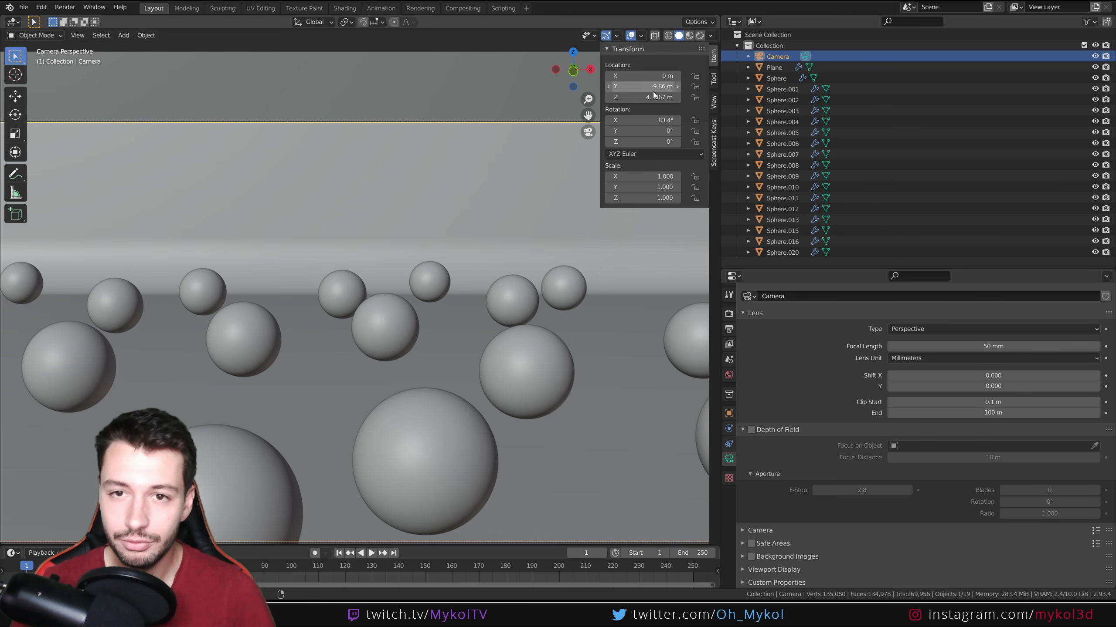
{"action": "scroll", "coordinate": [457, 254], "scroll_direction": "down", "scroll_amount": 2}
{"action": "left_click", "coordinate": [700, 37]}
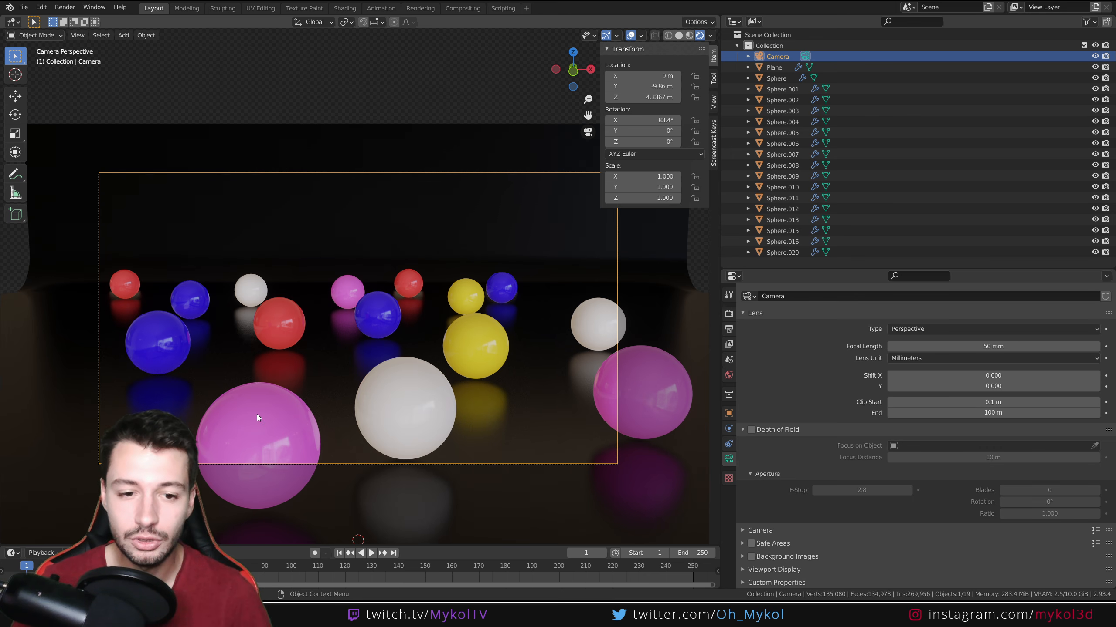
- Review the blurred reference render in the photo viewer and return to Blender
{"action": "left_click", "coordinate": [494, 619]}
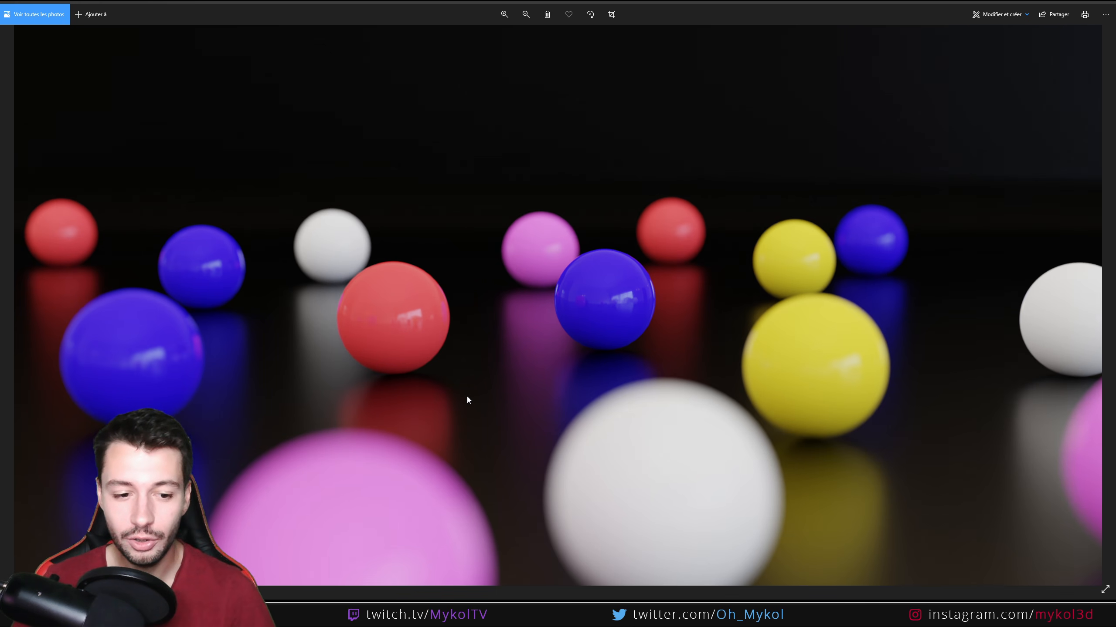
{"action": "mouse_move", "coordinate": [269, 614]}
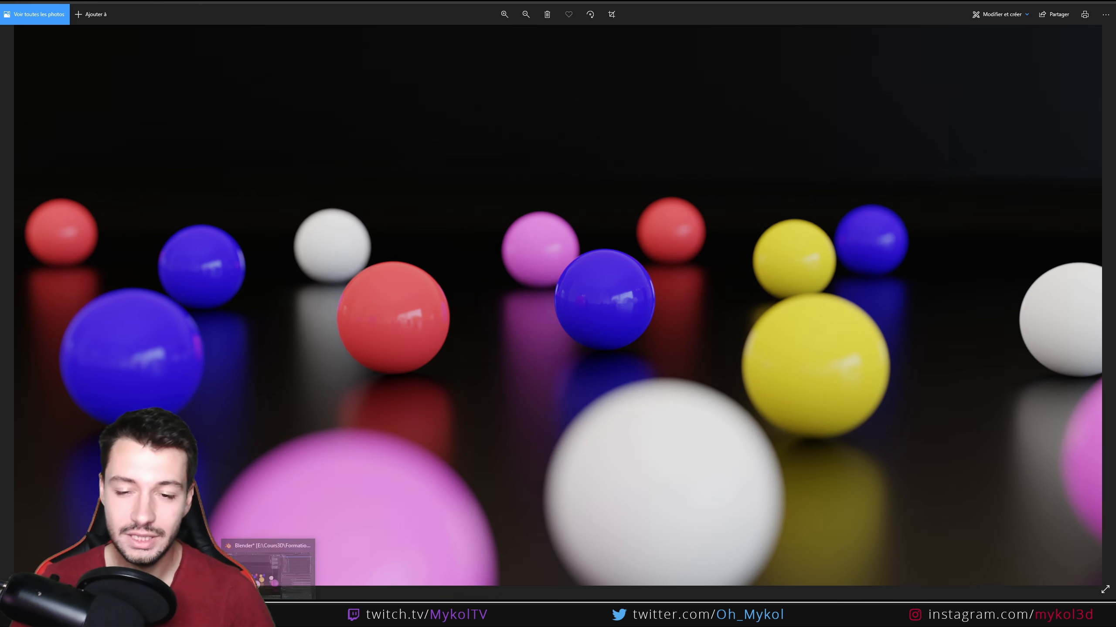
{"action": "left_click", "coordinate": [274, 570]}
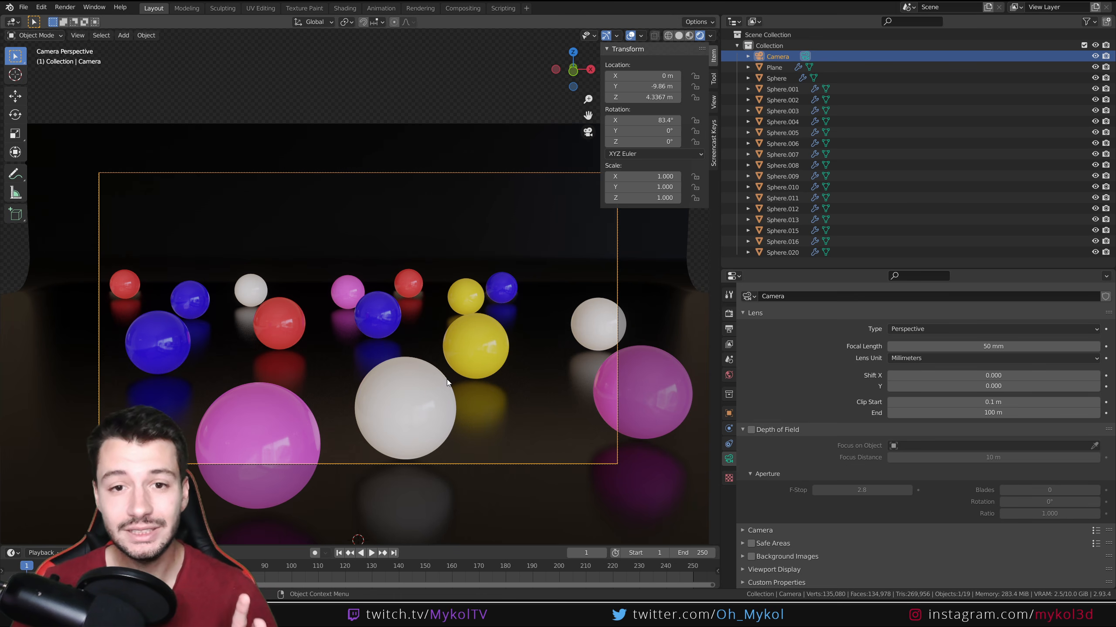
- Turn the Outliner area into a second 3D viewport showing the camera and the whole scene at an angle
{"action": "left_click", "coordinate": [734, 21]}
{"action": "left_click", "coordinate": [393, 52]}
{"action": "middle_click_drag", "start_coordinate": [922, 182], "coordinate": [836, 82]}
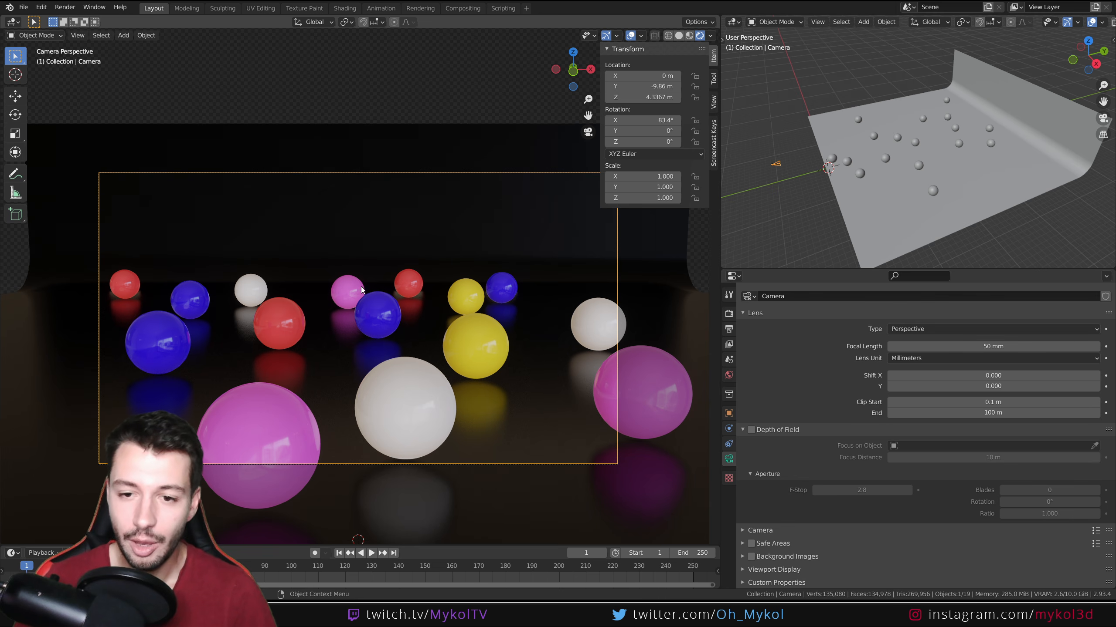
- Enable depth of field on the camera and set its focus distance to 9 m
{"action": "left_click", "coordinate": [729, 314]}
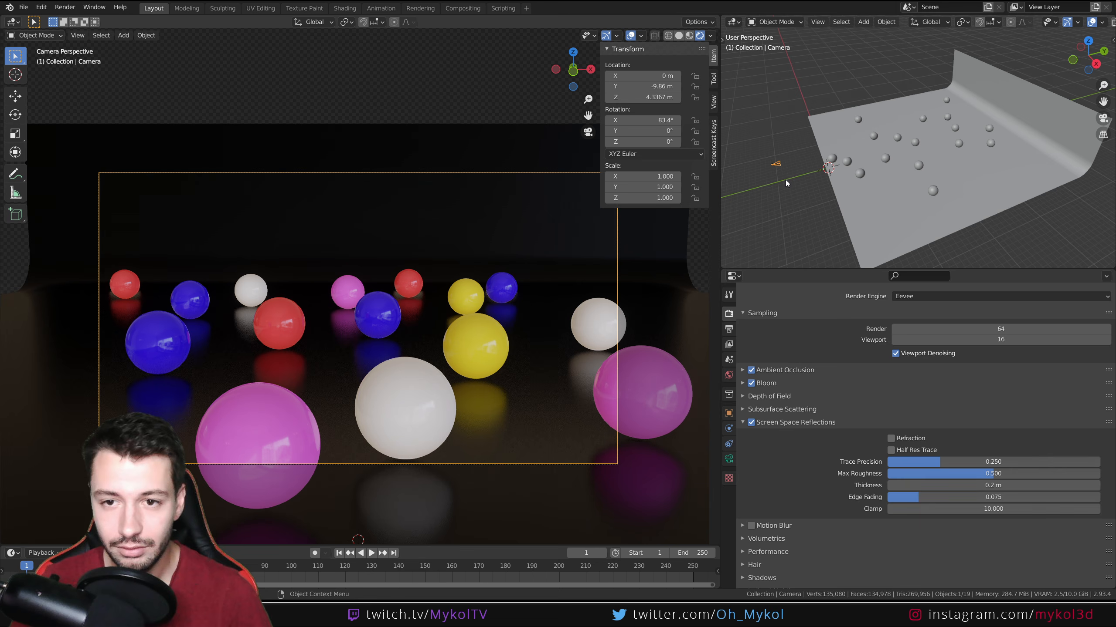
{"action": "left_click", "coordinate": [729, 458]}
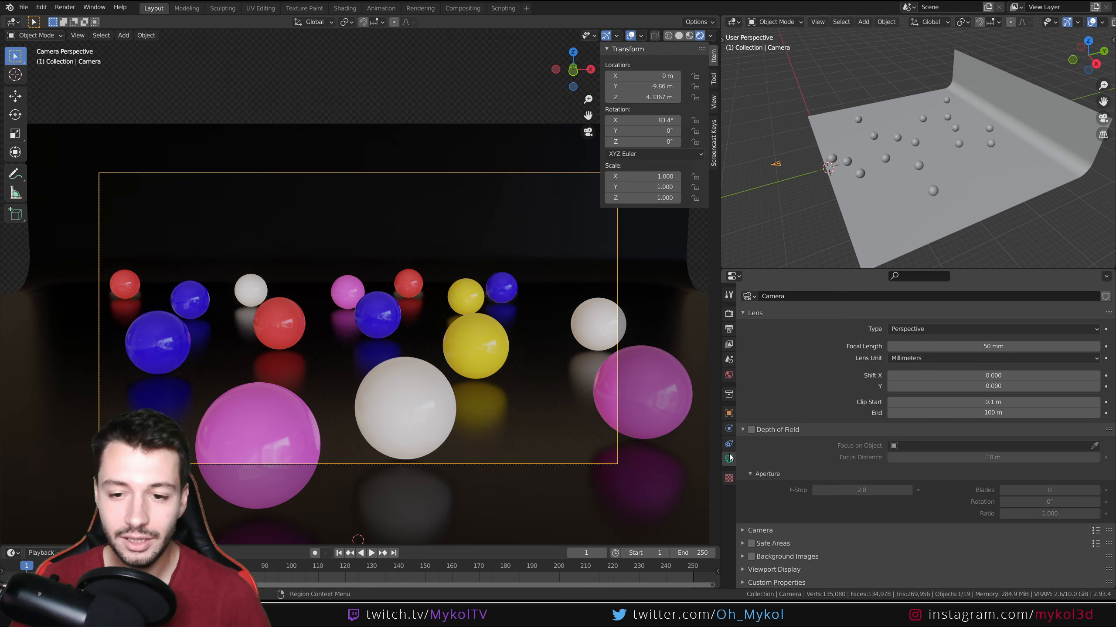
{"action": "left_click", "coordinate": [751, 429]}
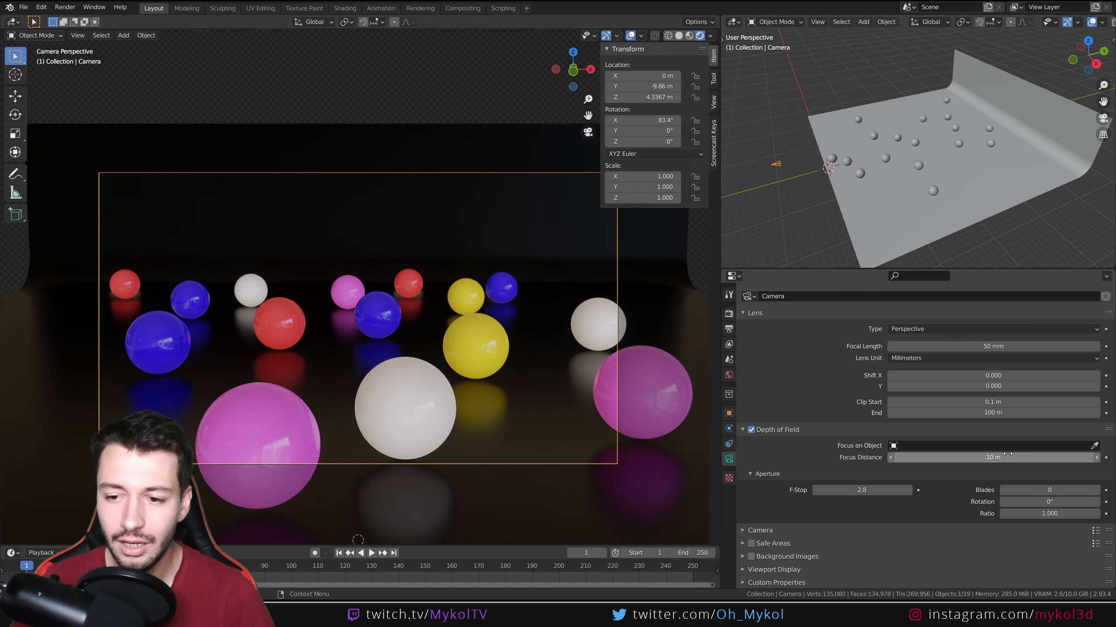
{"action": "mouse_move", "coordinate": [1006, 457]}
{"action": "left_mouse_down"}
{"action": "mouse_move", "coordinate": [944, 458]}
{"action": "mouse_move", "coordinate": [989, 457]}
{"action": "left_mouse_up"}
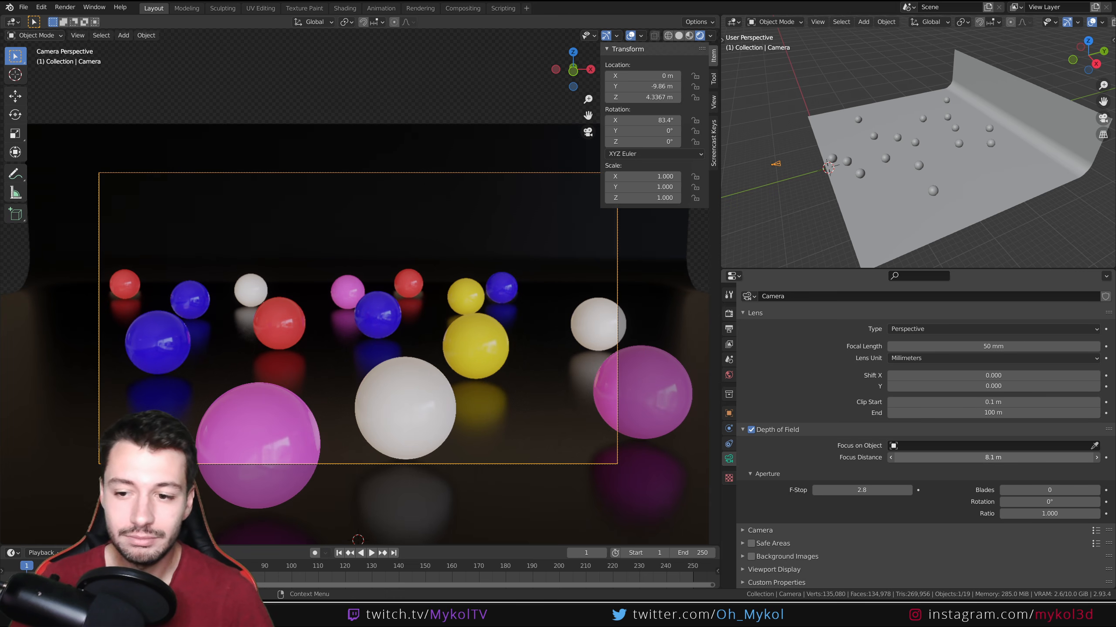
{"action": "left_click_drag", "start_coordinate": [989, 458], "coordinate": [994, 458]}
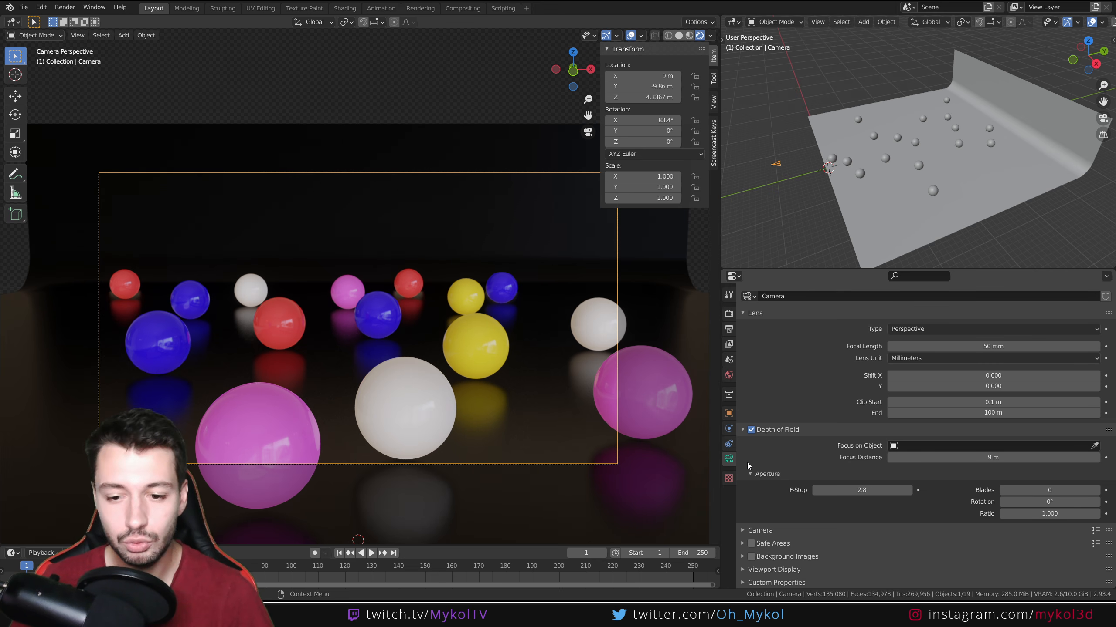
- Show the camera's limits in the viewport and set the focus distance to 25 m
{"action": "left_click", "coordinate": [751, 570]}
{"action": "scroll", "coordinate": [842, 549], "scroll_direction": "down", "scroll_amount": 5}
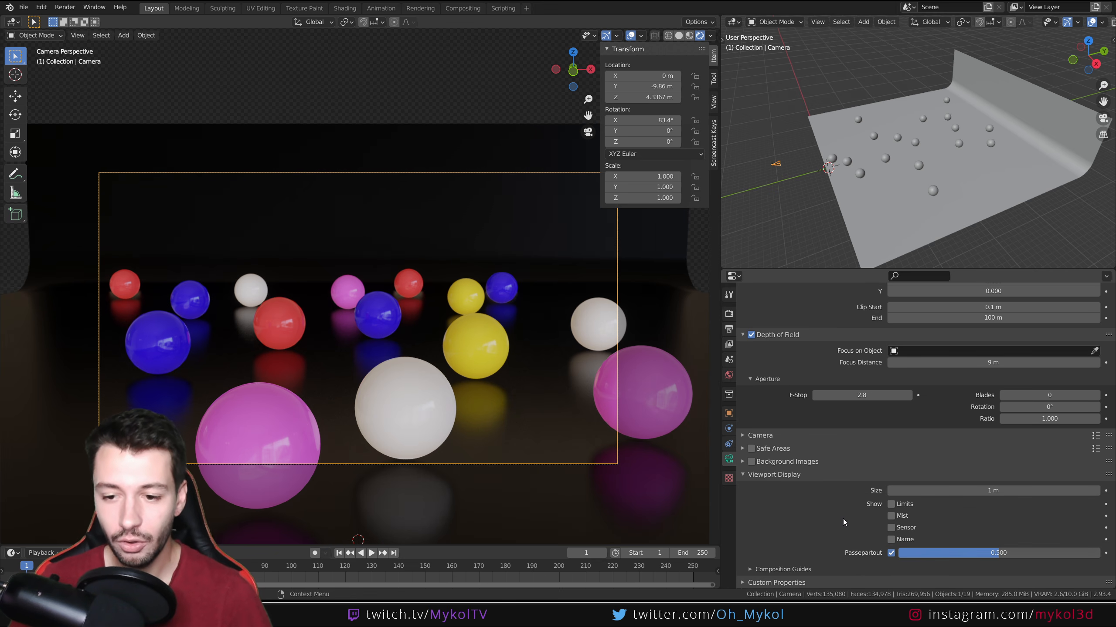
{"action": "left_click", "coordinate": [892, 504]}
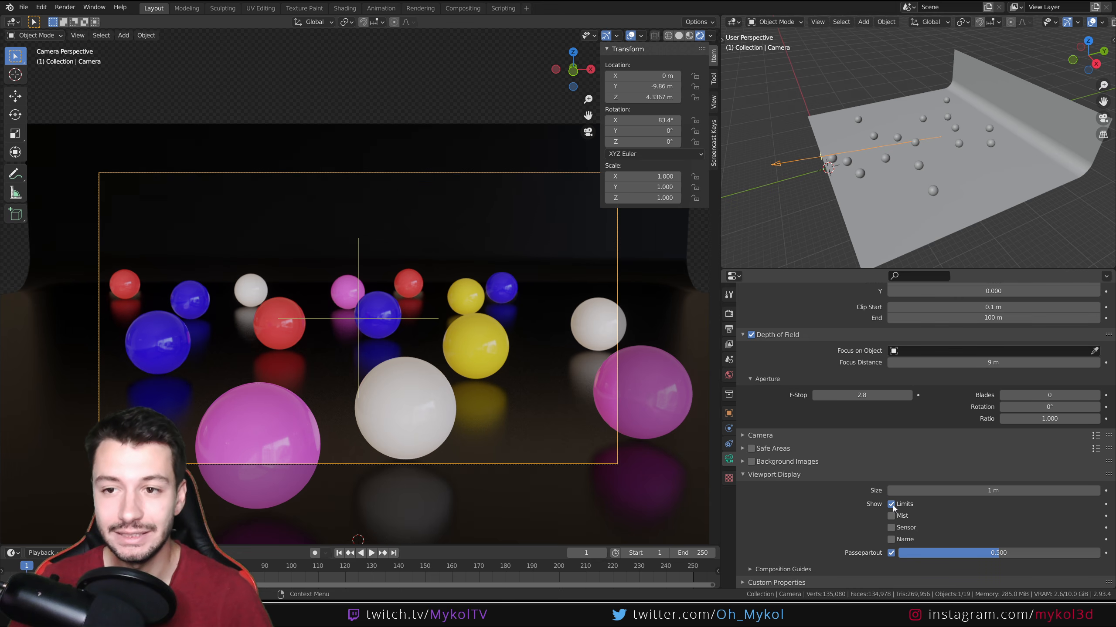
{"action": "scroll", "coordinate": [793, 155], "scroll_direction": "up", "scroll_amount": 2}
{"action": "middle_click_drag", "start_coordinate": [823, 188], "coordinate": [843, 165]}
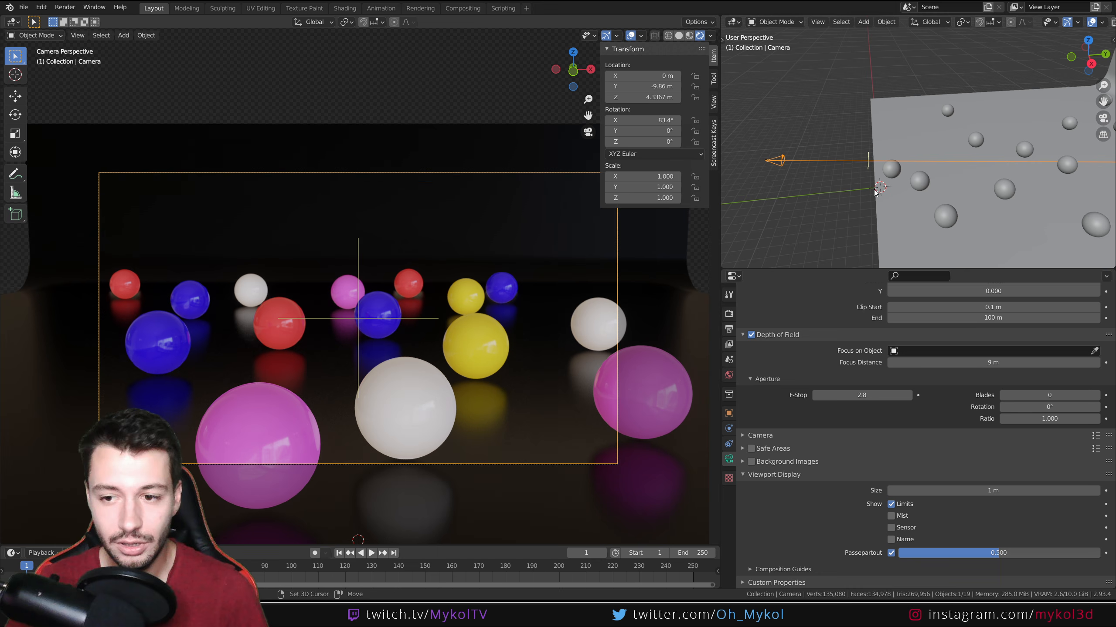
{"action": "left_click_drag", "start_coordinate": [969, 363], "coordinate": [970, 362]}
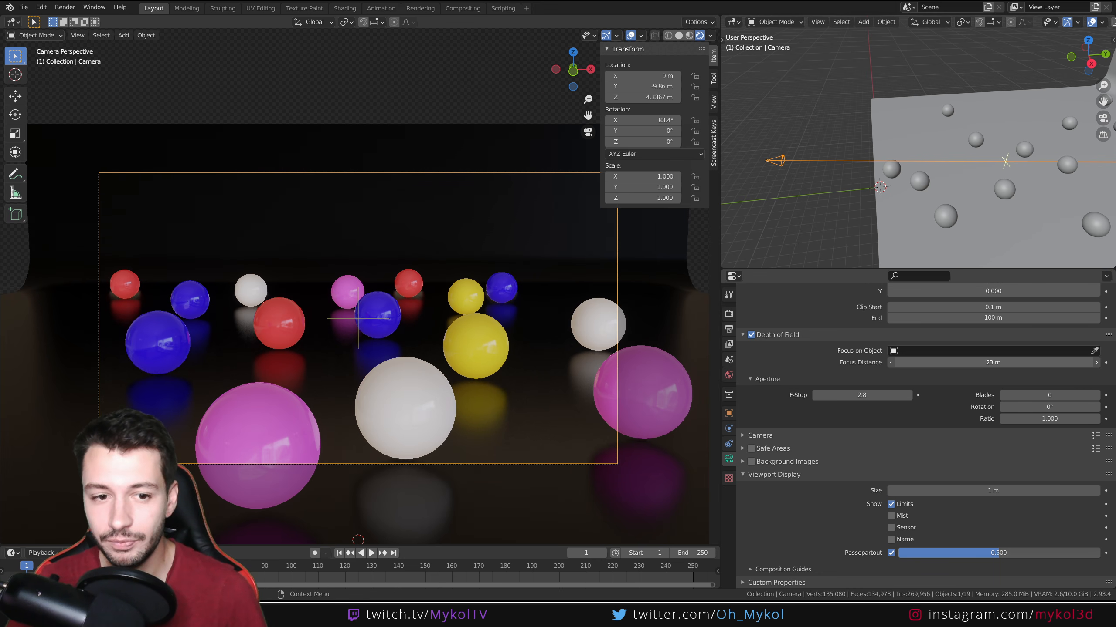
{"action": "left_click_drag", "start_coordinate": [970, 362], "coordinate": [979, 362]}
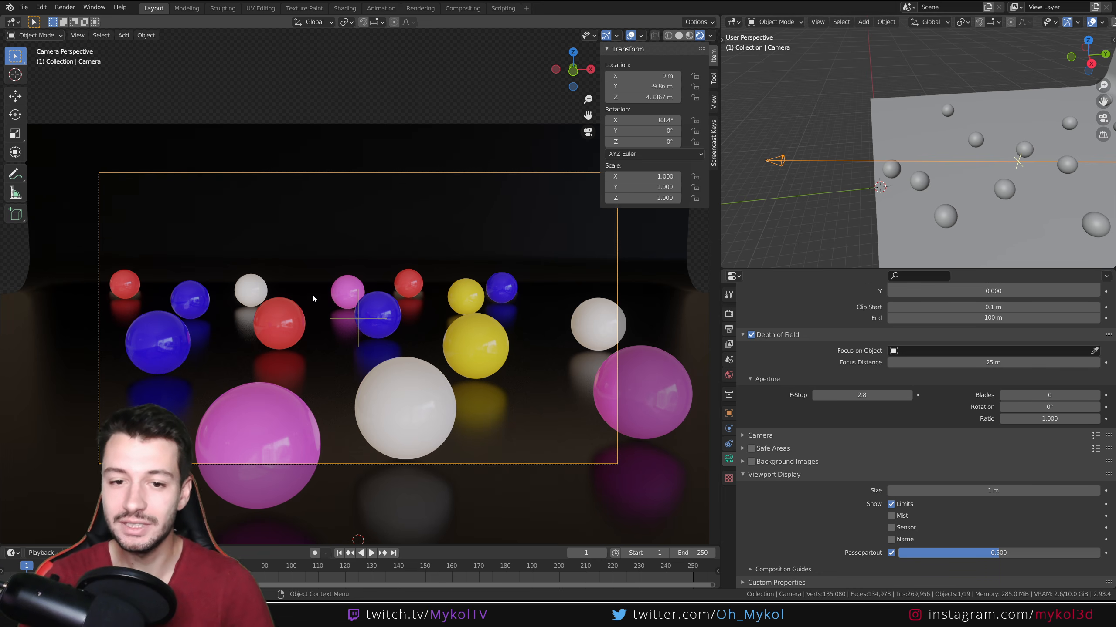
- Try a camera display size of 4 m in the viewport and undo it
{"action": "scroll", "coordinate": [485, 348], "scroll_direction": "down", "scroll_amount": 3}
{"action": "middle_click_drag", "start_coordinate": [485, 348], "coordinate": [359, 344]}
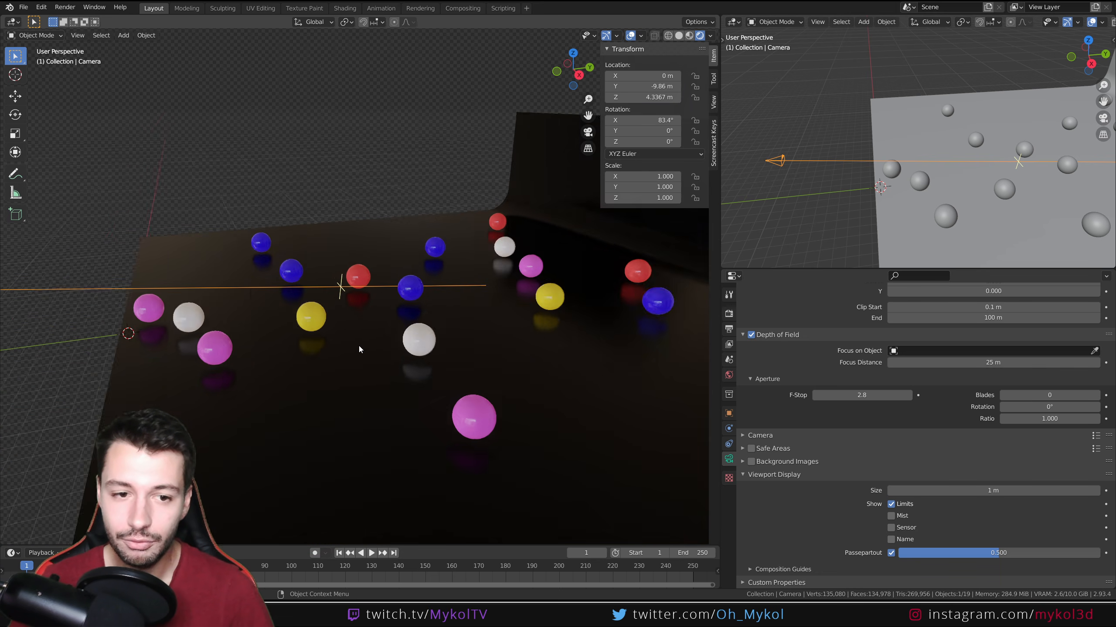
{"action": "scroll", "coordinate": [359, 349], "scroll_direction": "down", "scroll_amount": 2}
{"action": "mouse_move", "coordinate": [982, 491]}
{"action": "left_mouse_down"}
{"action": "mouse_move", "coordinate": [1006, 491]}
{"action": "mouse_move", "coordinate": [982, 491]}
{"action": "left_mouse_up"}
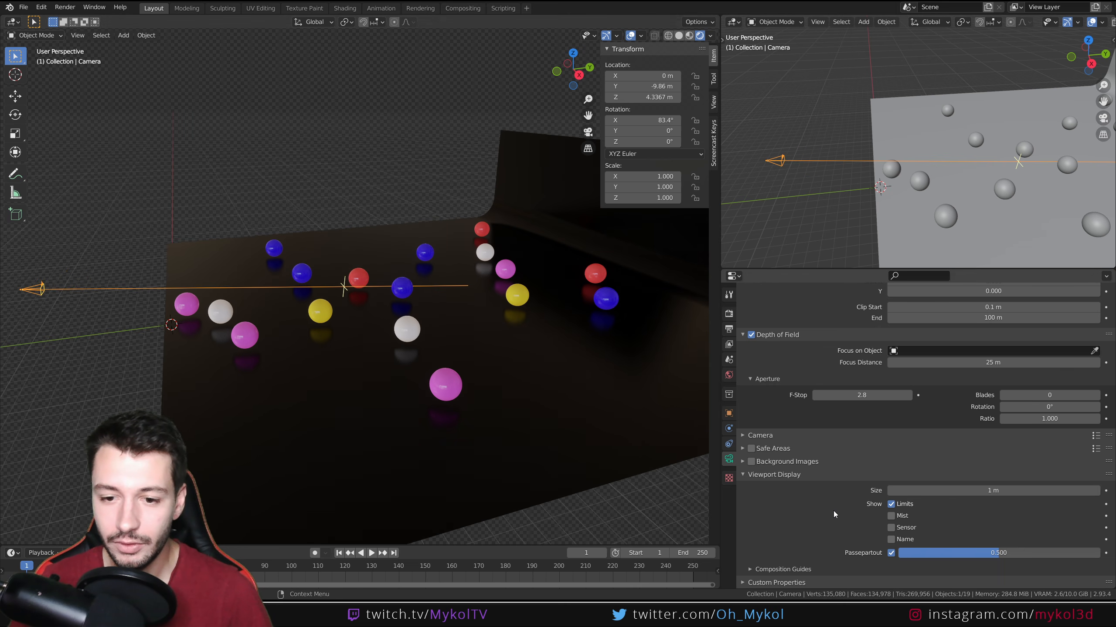
{"action": "left_click_drag", "start_coordinate": [984, 490], "coordinate": [996, 491]}
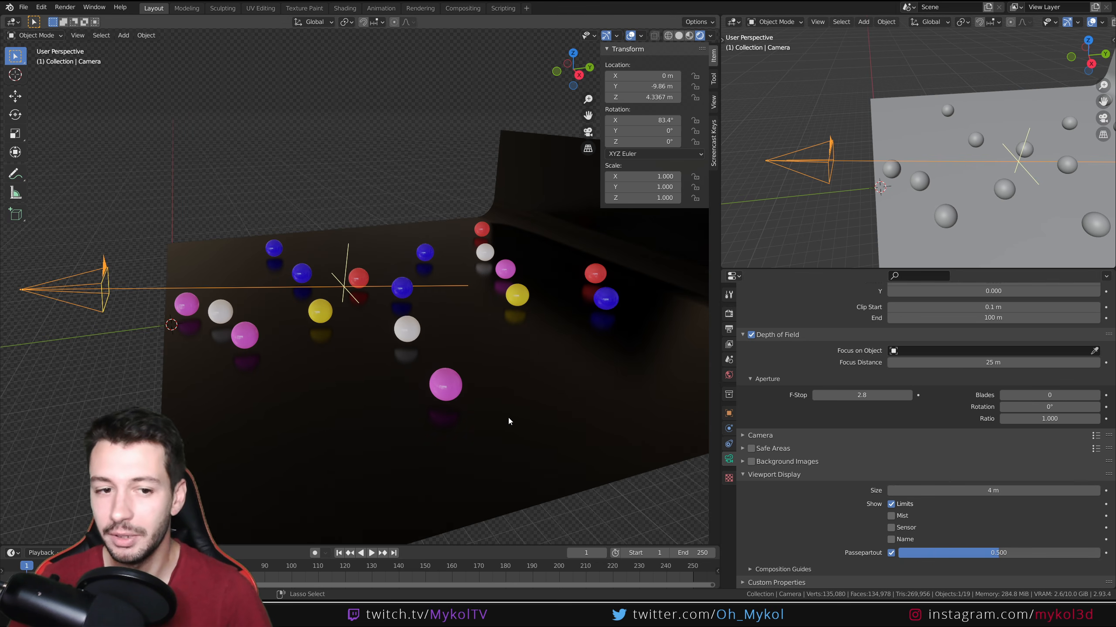
{"action": "key", "text": "ctrl+z"}
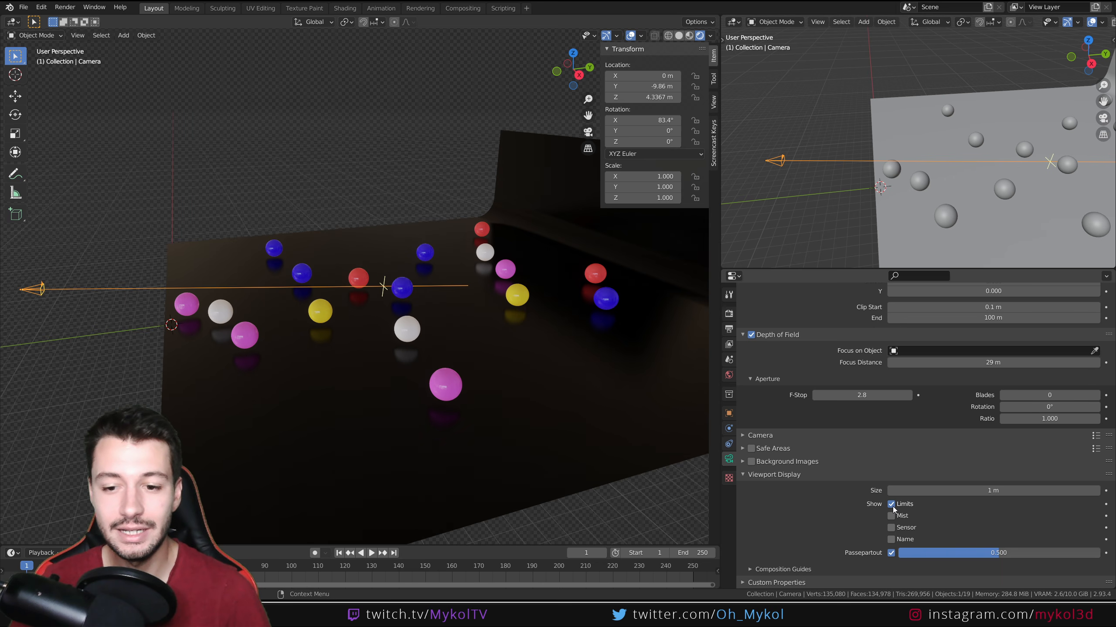
- Set the camera's focus distance to 31 m to reach the central blue sphere and its F-Stop to 0.1
{"action": "left_click_drag", "start_coordinate": [994, 363], "coordinate": [999, 363]}
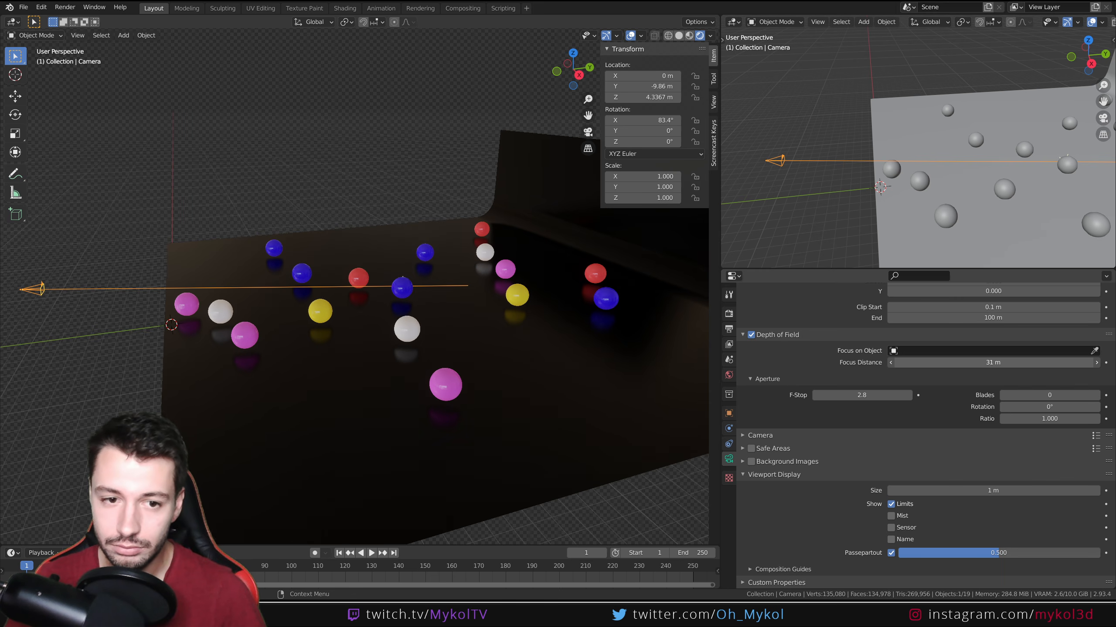
{"action": "key", "text": "KP_0"}
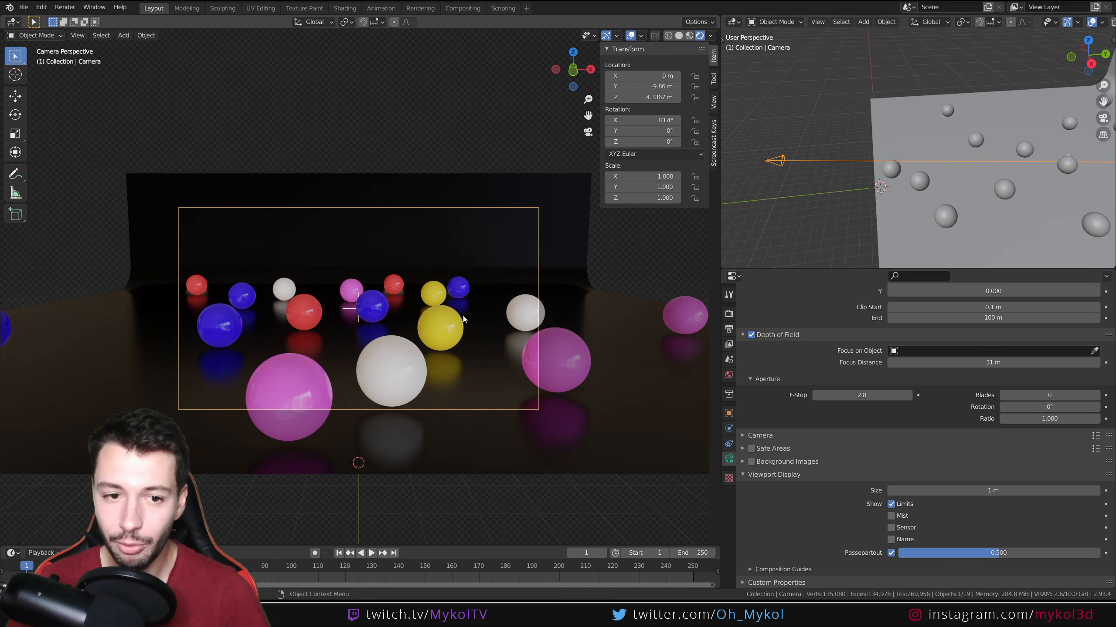
{"action": "scroll", "coordinate": [376, 310], "scroll_direction": "up", "scroll_amount": 3}
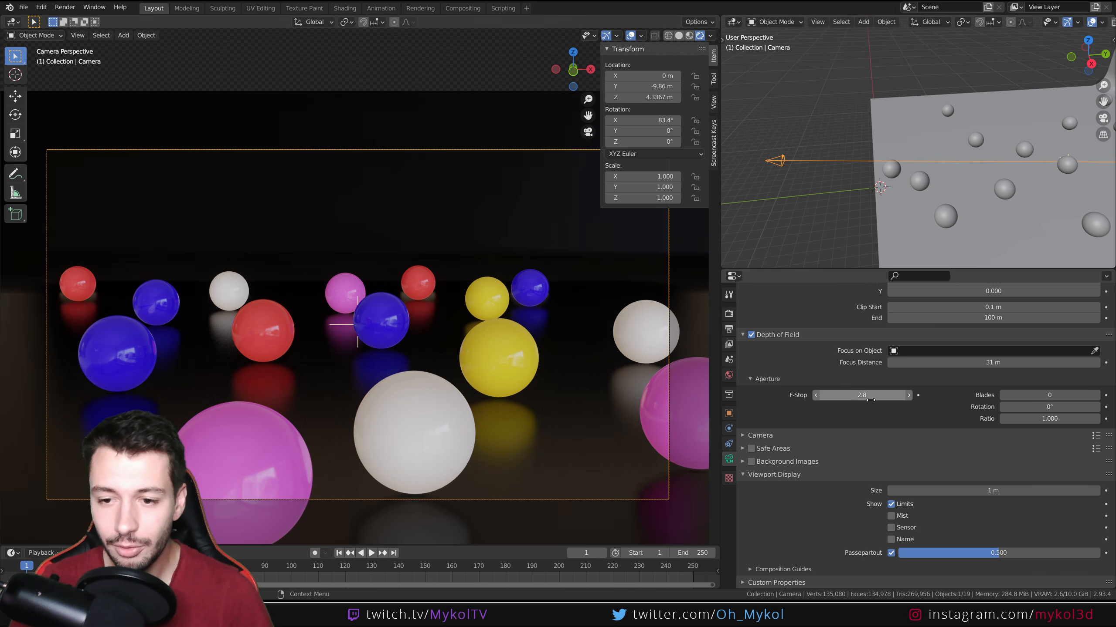
{"action": "left_click_drag", "start_coordinate": [861, 395], "coordinate": [826, 395]}
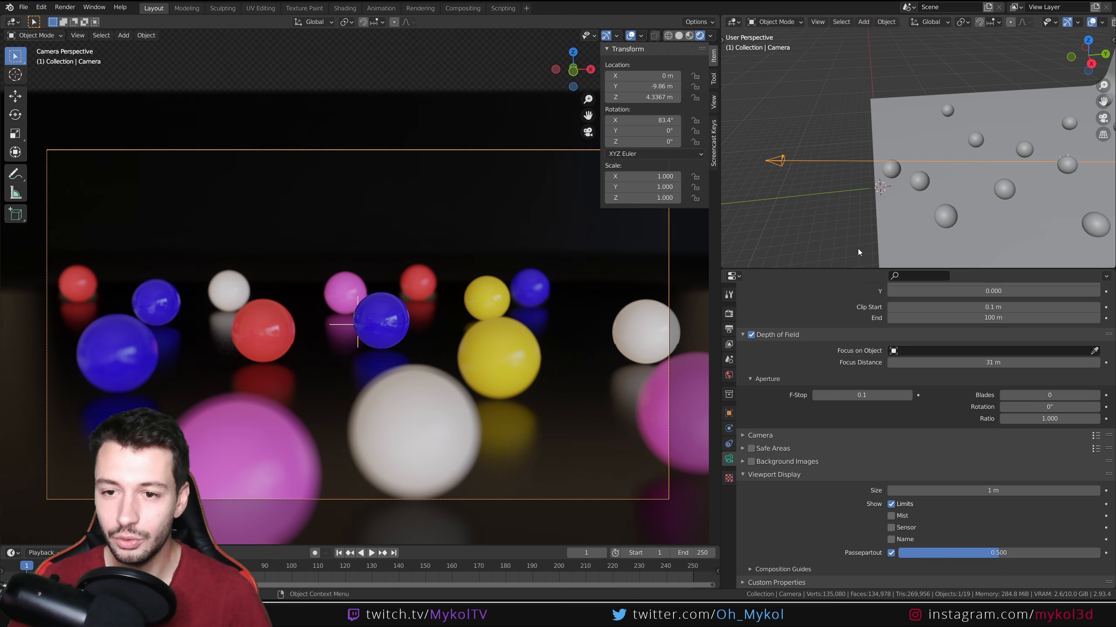
- Enlarge the second 3D viewport and show an empty area of the scene in top orthographic view
{"action": "left_click_drag", "start_coordinate": [843, 268], "coordinate": [790, 456]}
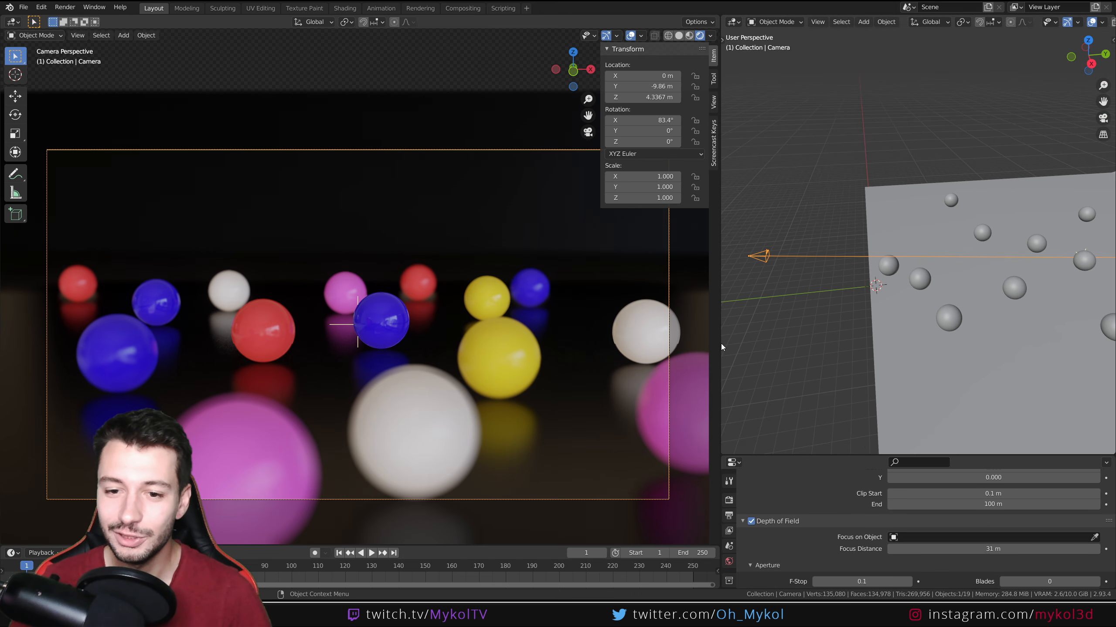
{"action": "left_click_drag", "start_coordinate": [721, 347], "coordinate": [530, 343]}
{"action": "scroll", "coordinate": [760, 231], "scroll_direction": "down", "scroll_amount": 3}
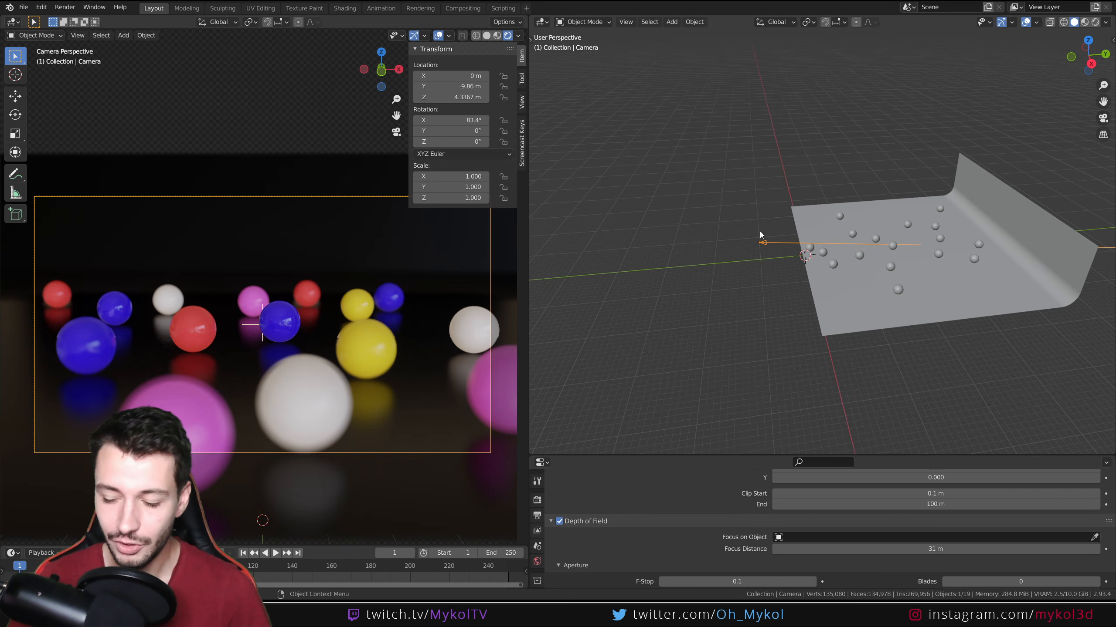
{"action": "key", "text": "KP_7"}
{"action": "scroll", "coordinate": [839, 147], "scroll_direction": "up", "scroll_amount": 5}
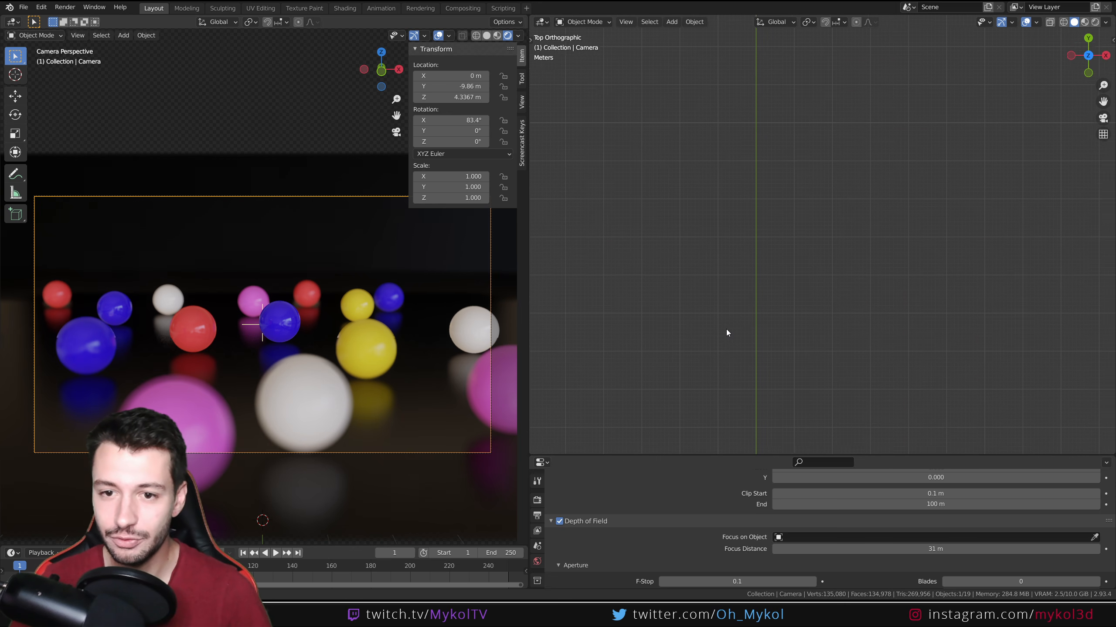
{"action": "middle_click_drag", "start_coordinate": [726, 330], "coordinate": [748, 311], "text": "shift"}
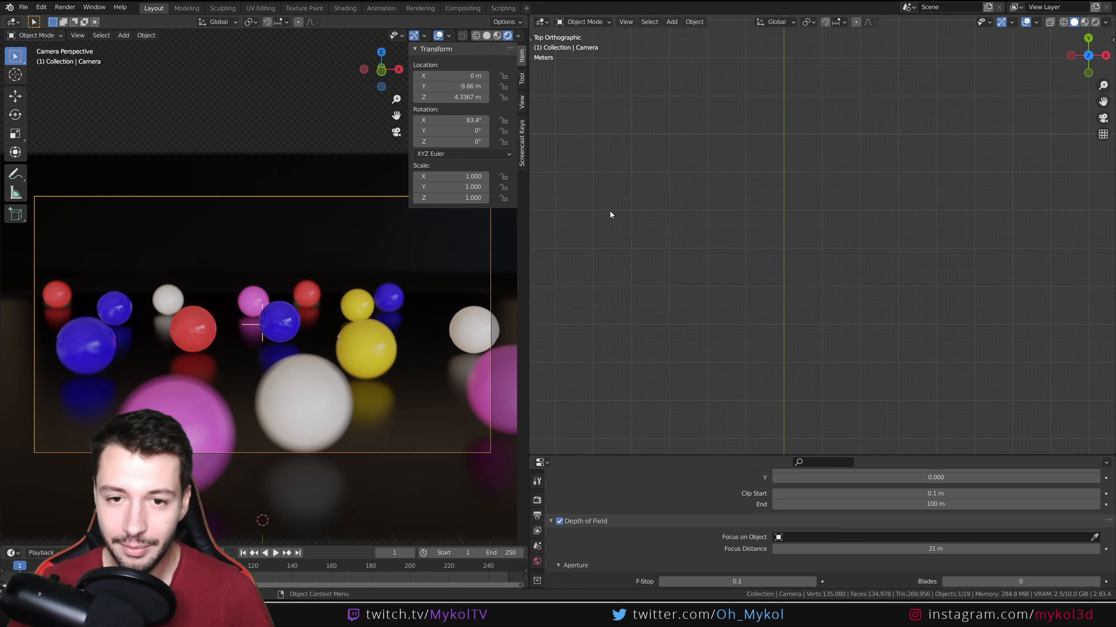
- Annotate a graph with a horizontal axis d starting at a camera symbol, a focus mark F.D and a vertical axis N from 0 to 1
{"action": "mouse_move", "coordinate": [644, 192]}
{"action": "left_mouse_down"}
{"action": "mouse_move", "coordinate": [620, 208]}
{"action": "mouse_move", "coordinate": [651, 220]}
{"action": "mouse_move", "coordinate": [645, 190]}
{"action": "mouse_move", "coordinate": [651, 221]}
{"action": "mouse_move", "coordinate": [661, 208]}
{"action": "mouse_move", "coordinate": [1042, 204]}
{"action": "mouse_move", "coordinate": [1030, 220]}
{"action": "mouse_move", "coordinate": [1069, 242]}
{"action": "left_mouse_up"}
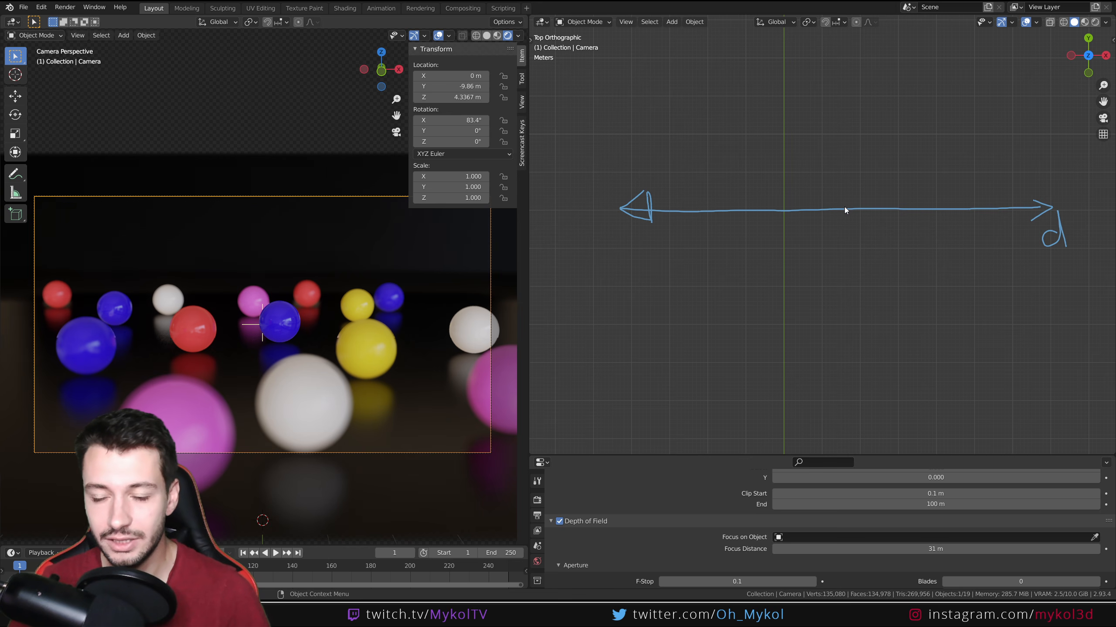
{"action": "mouse_move", "coordinate": [844, 200]}
{"action": "left_mouse_down"}
{"action": "mouse_move", "coordinate": [829, 259]}
{"action": "mouse_move", "coordinate": [841, 239]}
{"action": "mouse_move", "coordinate": [838, 249]}
{"action": "mouse_move", "coordinate": [862, 257]}
{"action": "left_mouse_up"}
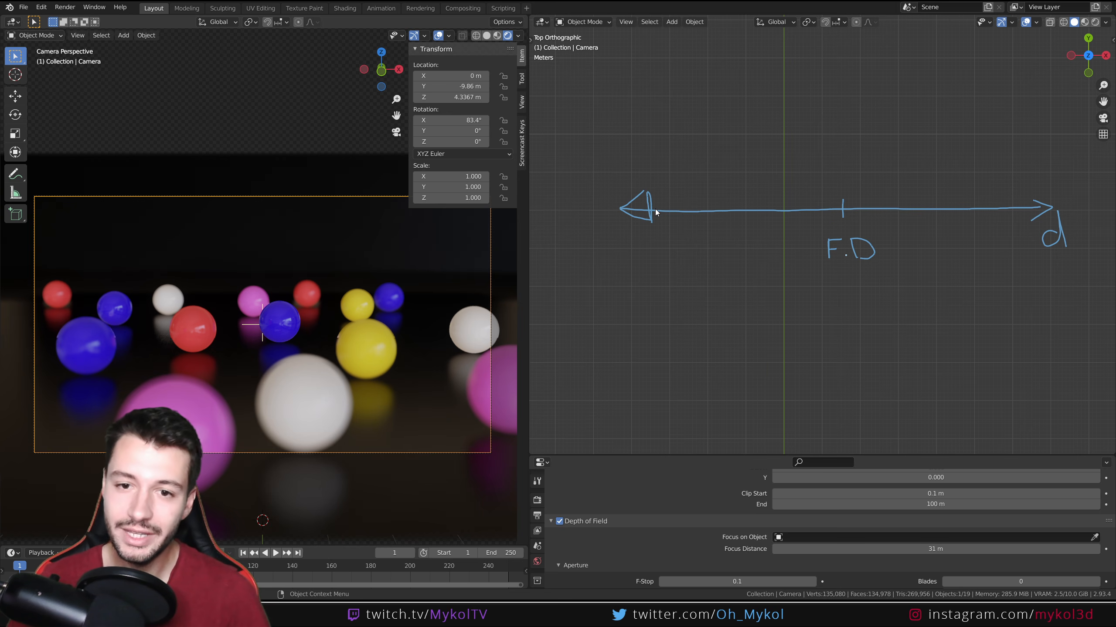
{"action": "mouse_move", "coordinate": [656, 210]}
{"action": "left_mouse_down"}
{"action": "mouse_move", "coordinate": [652, 58]}
{"action": "mouse_move", "coordinate": [669, 63]}
{"action": "left_mouse_up"}
{"action": "middle_click_drag", "start_coordinate": [670, 63], "coordinate": [688, 131], "text": "shift"}
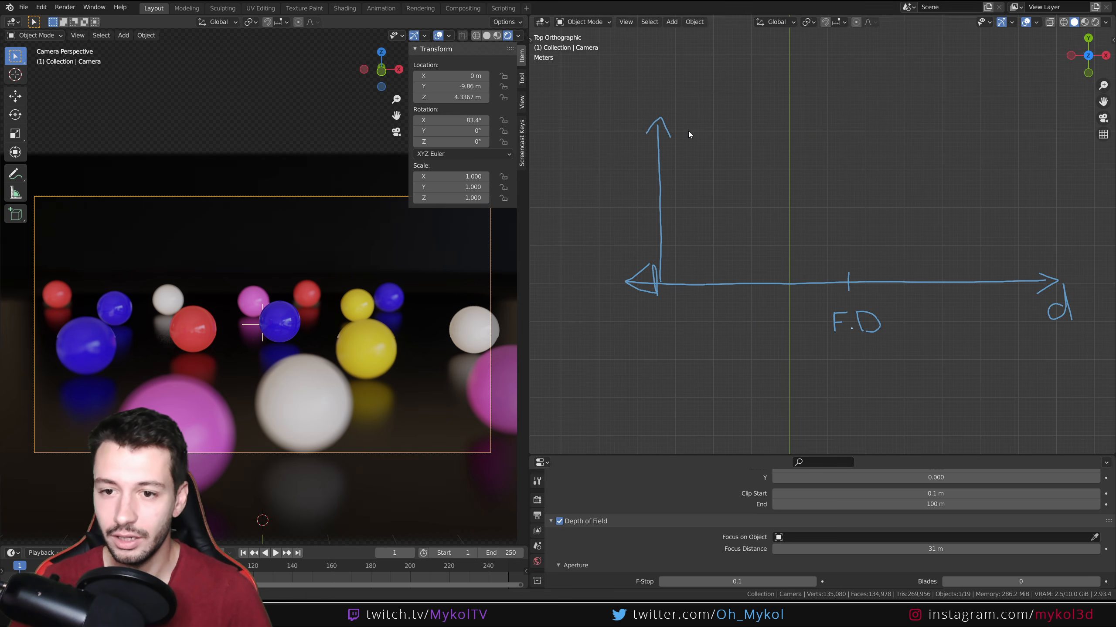
{"action": "left_click_drag", "start_coordinate": [621, 99], "coordinate": [636, 85]}
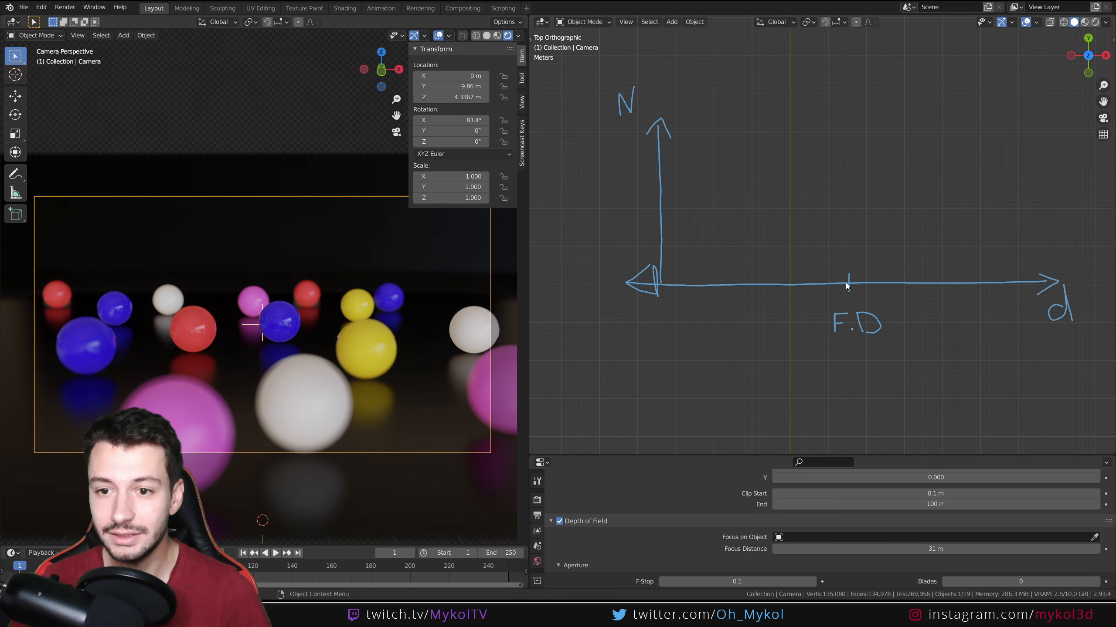
{"action": "left_click_drag", "start_coordinate": [628, 126], "coordinate": [639, 131]}
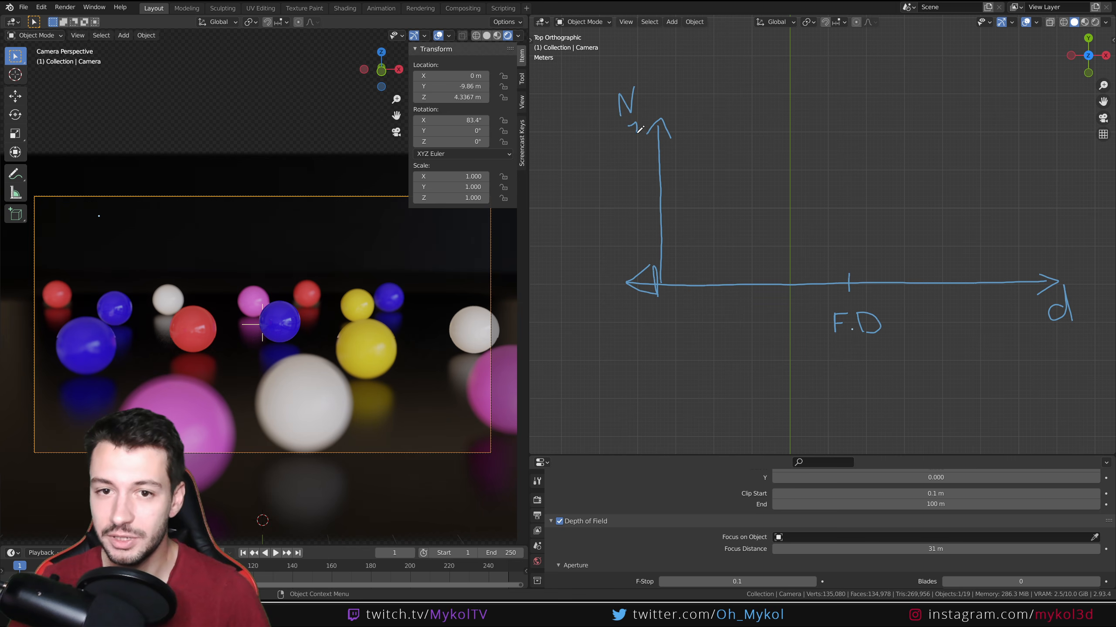
{"action": "left_click_drag", "start_coordinate": [627, 261], "coordinate": [626, 256]}
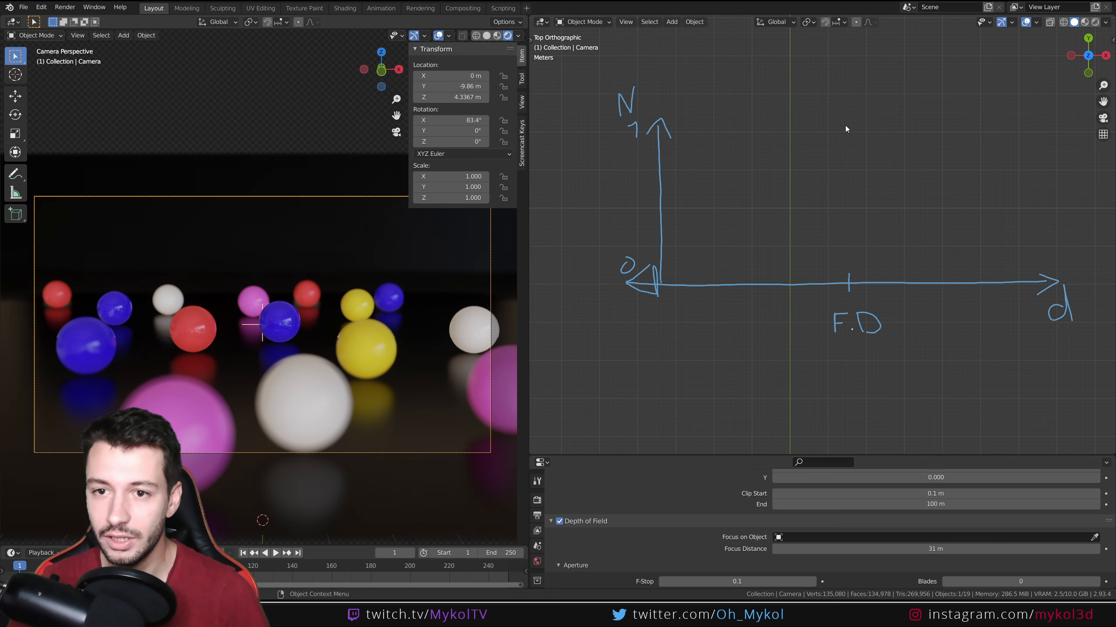
- Annotate a small cross above the F.D mark at the height of 1 on the graph's N axis
{"action": "left_click_drag", "start_coordinate": [845, 122], "coordinate": [847, 141]}
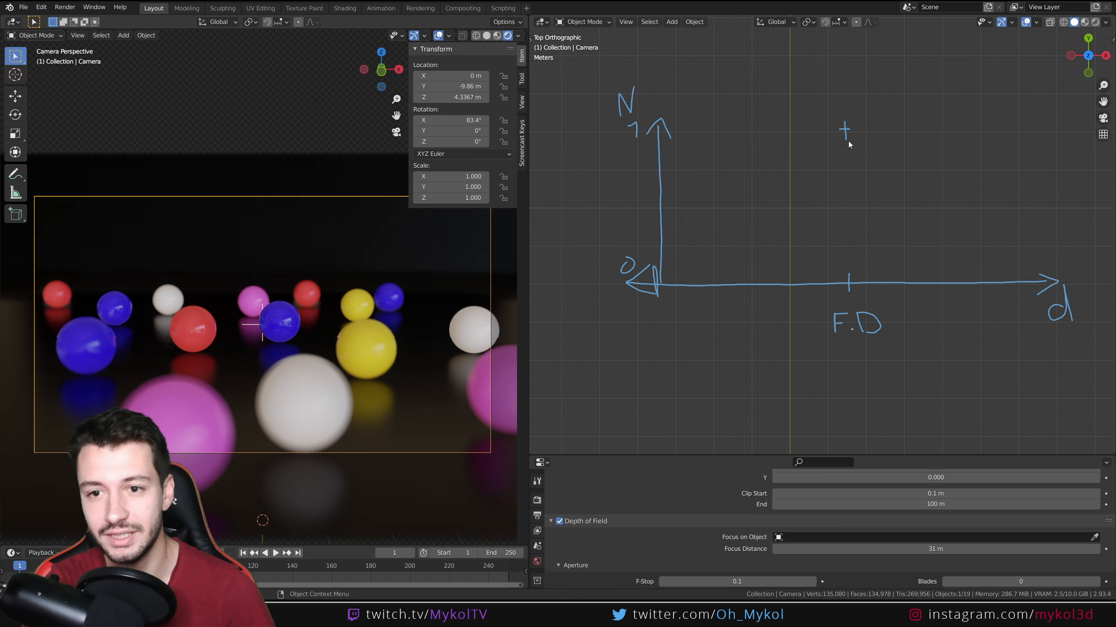
- Try F-Stop values of 2.0 and 0.5 in the camera's depth of field settings
{"action": "scroll", "coordinate": [740, 572], "scroll_direction": "down", "scroll_amount": 1}
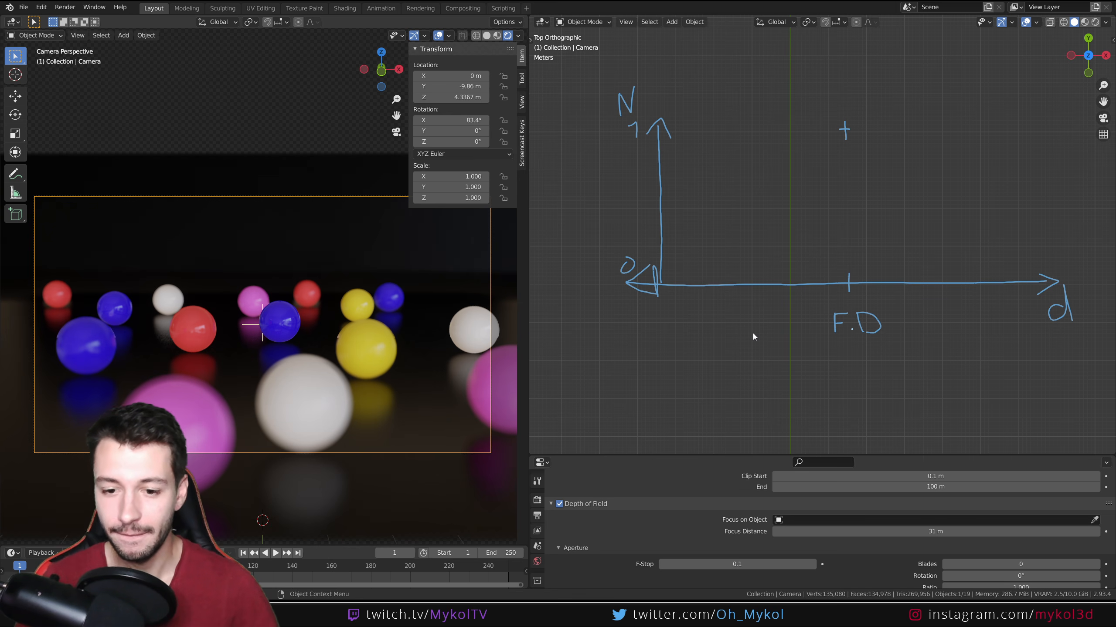
{"action": "double_click", "coordinate": [743, 564]}
{"action": "type", "text": "2"}
{"action": "key", "text": "Return"}
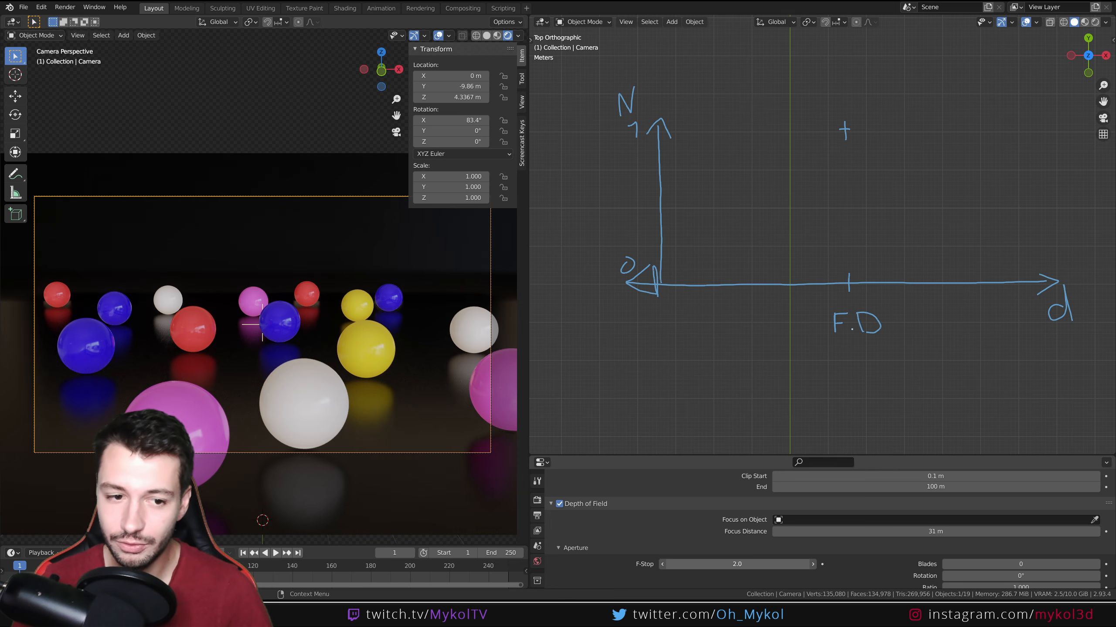
{"action": "left_click_drag", "start_coordinate": [742, 565], "coordinate": [717, 564]}
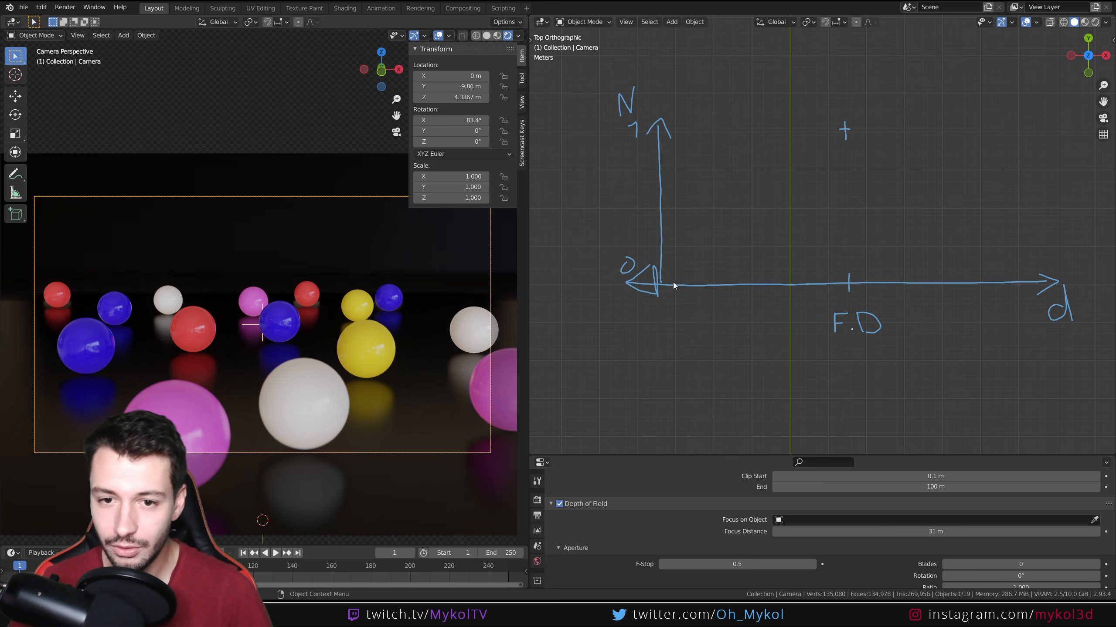
- Annotate a bell-shaped curve peaking at the cross above F.D, with dotted limits on both sides and a bracket labelled F.Stop
{"action": "mouse_move", "coordinate": [663, 278]}
{"action": "left_mouse_down"}
{"action": "mouse_move", "coordinate": [737, 275]}
{"action": "mouse_move", "coordinate": [807, 255]}
{"action": "mouse_move", "coordinate": [847, 127]}
{"action": "mouse_move", "coordinate": [867, 132]}
{"action": "mouse_move", "coordinate": [882, 252]}
{"action": "mouse_move", "coordinate": [898, 265]}
{"action": "mouse_move", "coordinate": [1034, 276]}
{"action": "left_mouse_up"}
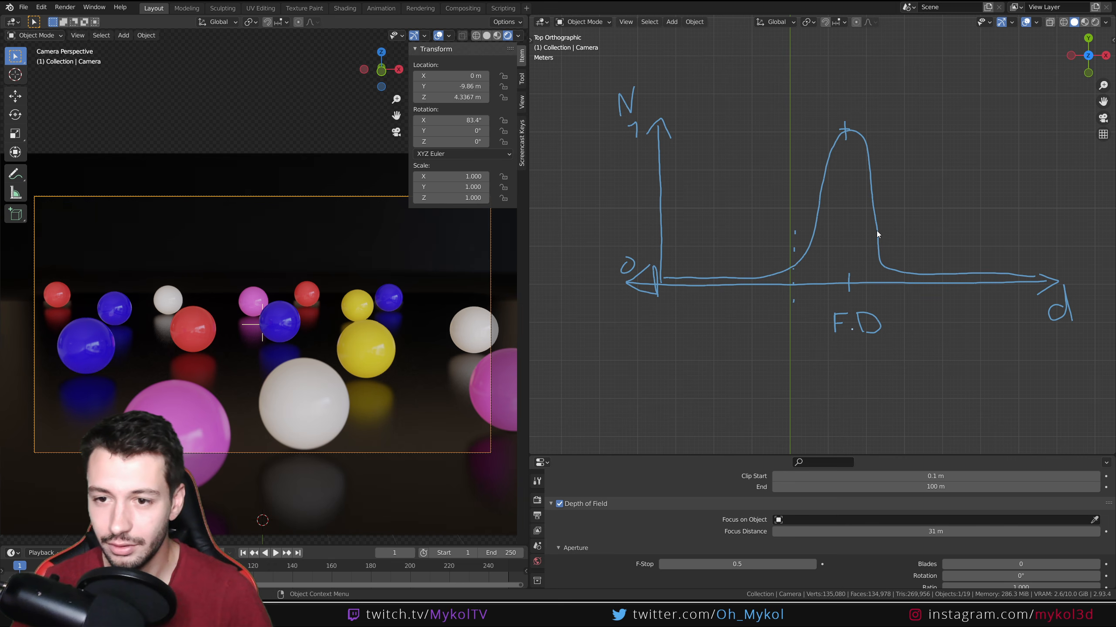
{"action": "left_click", "coordinate": [884, 288]}
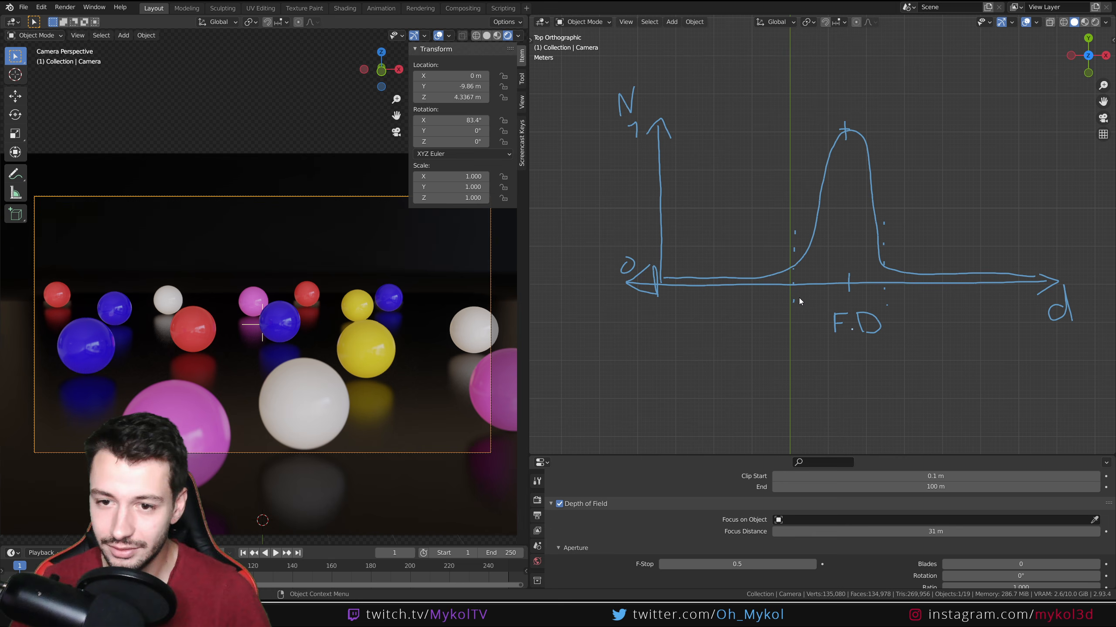
{"action": "left_click_drag", "start_coordinate": [807, 293], "coordinate": [841, 292]}
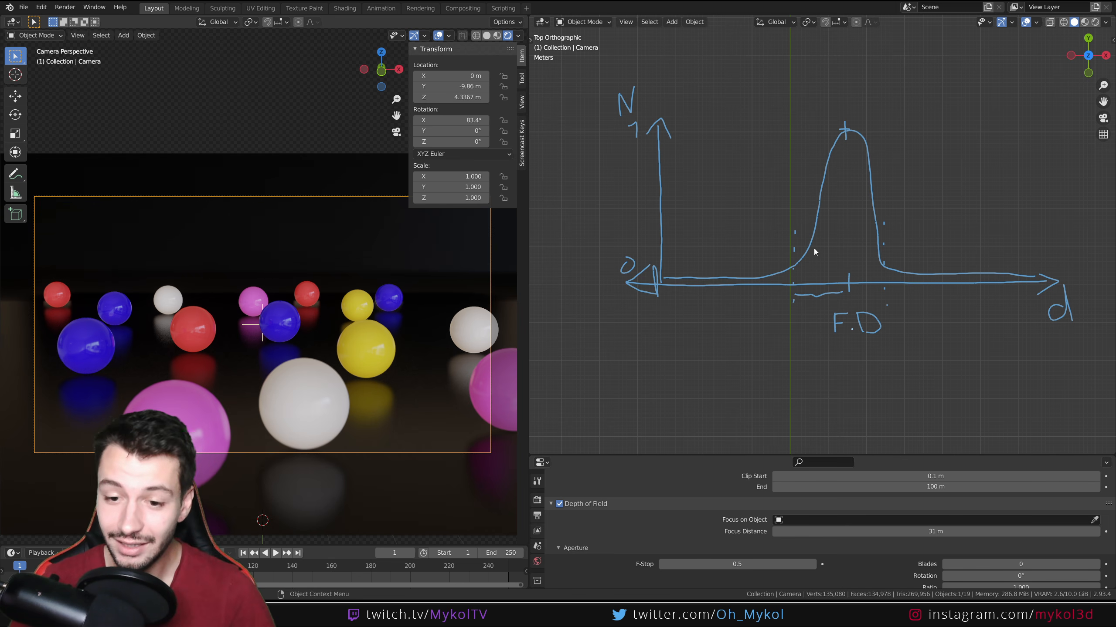
{"action": "left_click", "coordinate": [764, 318]}
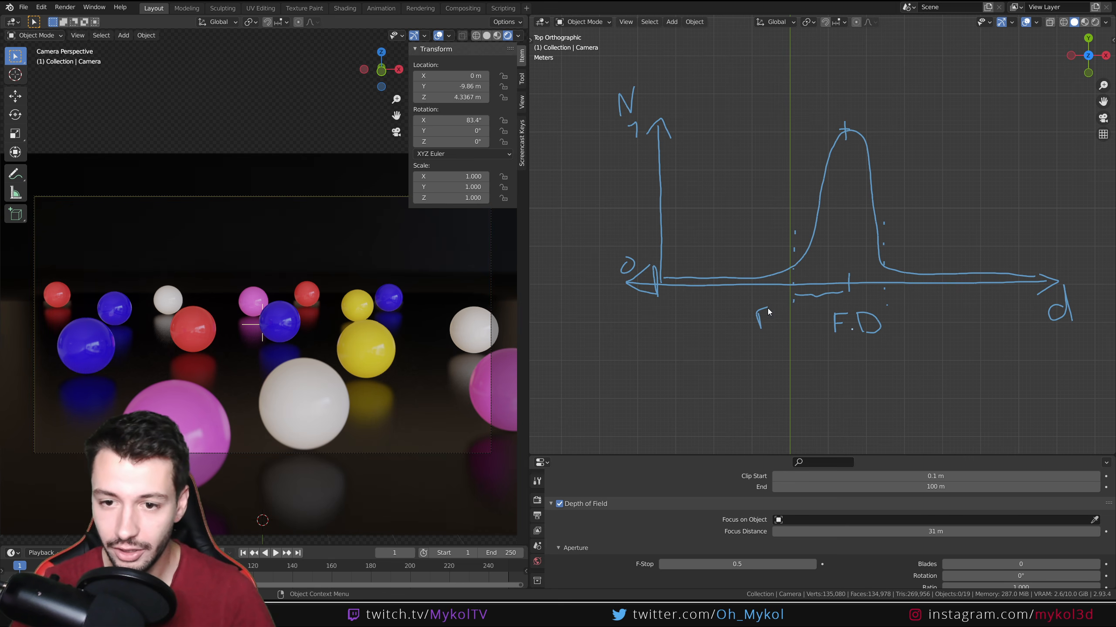
{"action": "mouse_move", "coordinate": [779, 318]}
{"action": "left_mouse_down"}
{"action": "mouse_move", "coordinate": [779, 327]}
{"action": "mouse_move", "coordinate": [795, 320]}
{"action": "mouse_move", "coordinate": [786, 311]}
{"action": "left_mouse_up"}
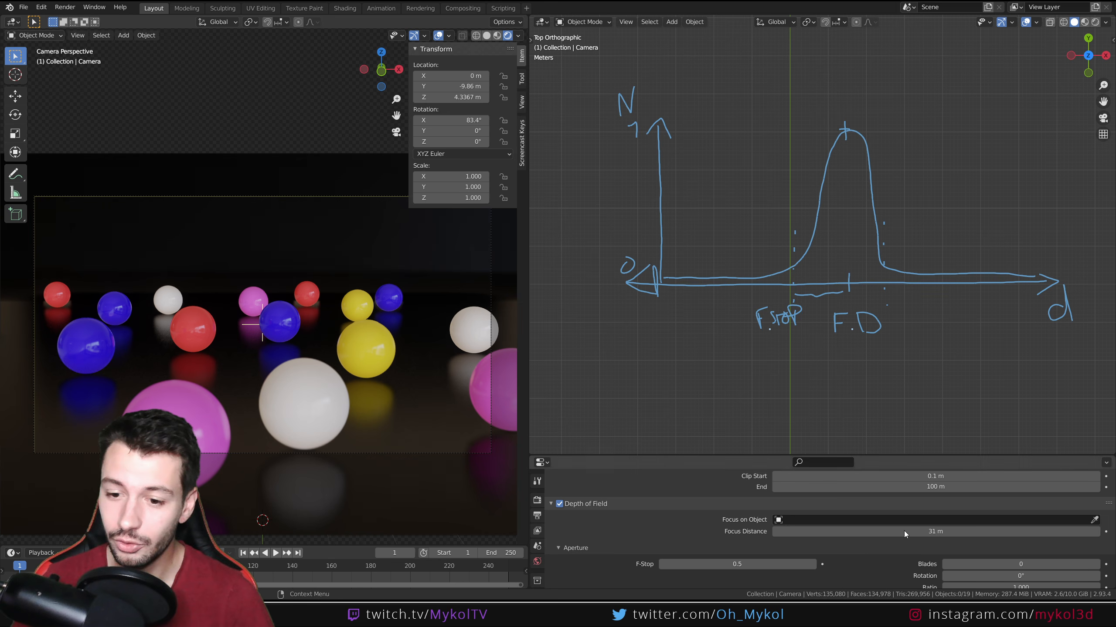
- Try an F-Stop of 0.1 with a steeper, narrower curve flank drawn on the graph, and undo that stroke
{"action": "left_click_drag", "start_coordinate": [747, 565], "coordinate": [711, 565]}
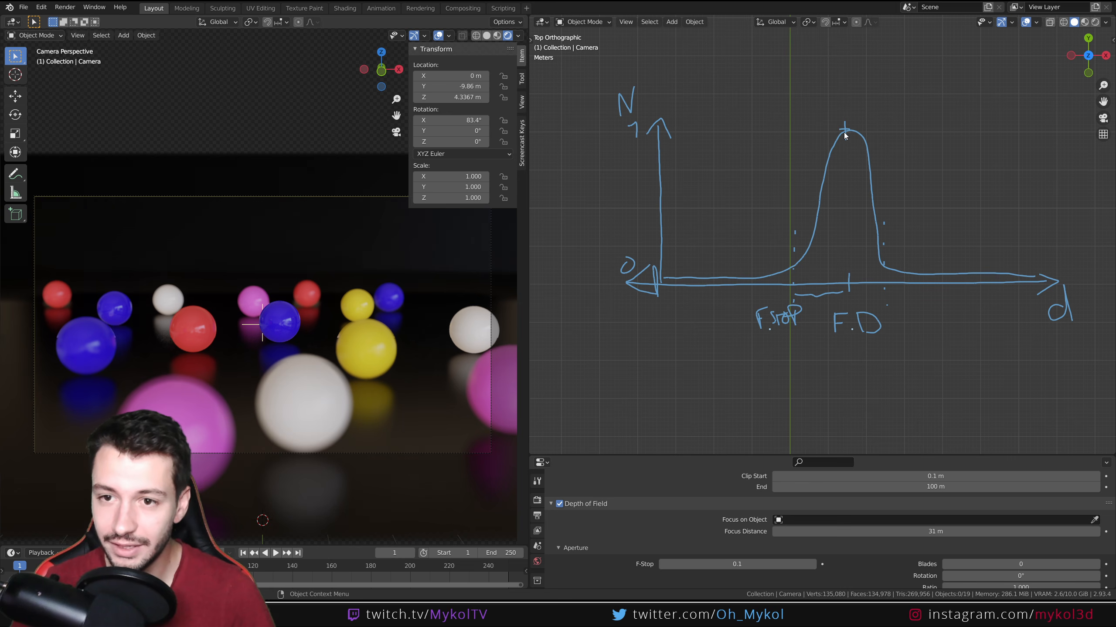
{"action": "mouse_move", "coordinate": [845, 132]}
{"action": "left_mouse_down"}
{"action": "mouse_move", "coordinate": [824, 281]}
{"action": "mouse_move", "coordinate": [812, 289]}
{"action": "left_mouse_up"}
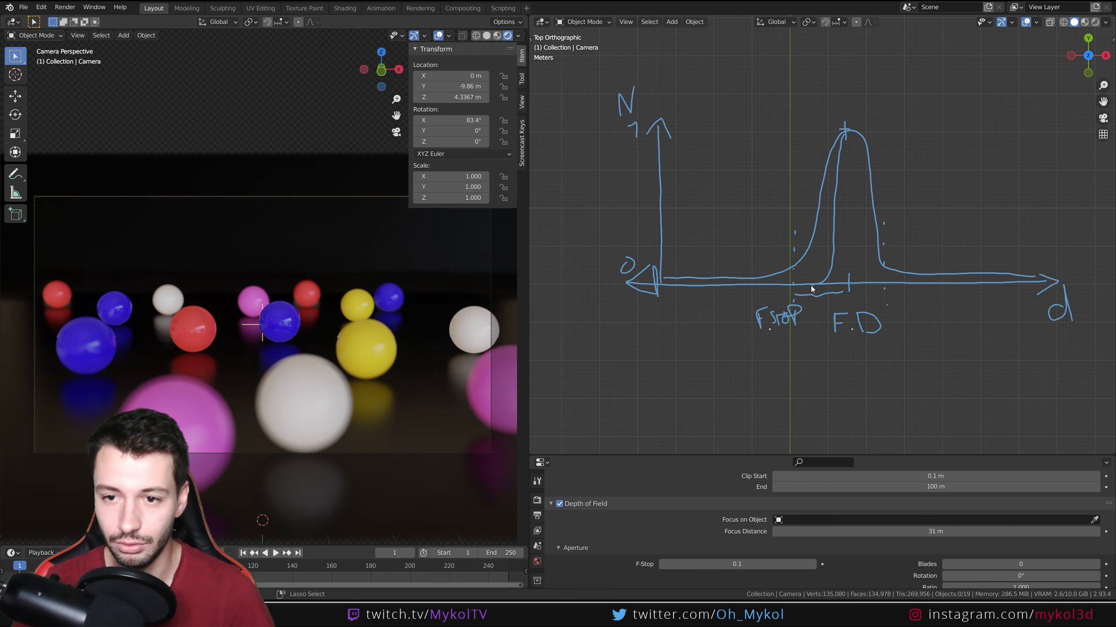
{"action": "key", "text": "ctrl+z"}
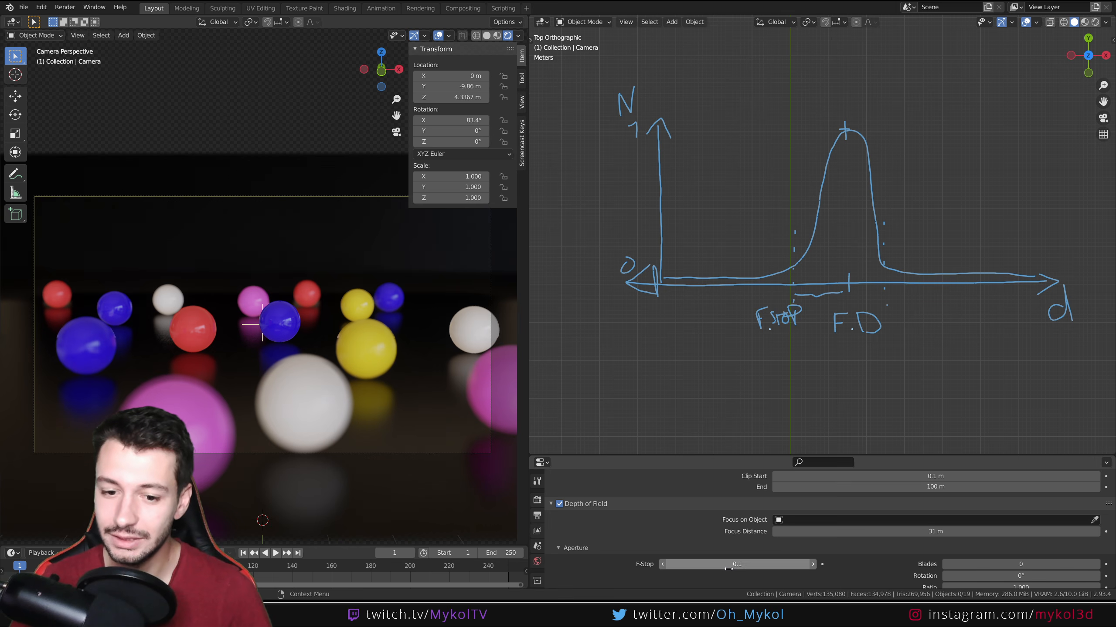
- Raise the F-Stop to 41.6 and annotate a much flatter curve from the peak back to the N axis
{"action": "left_click_drag", "start_coordinate": [728, 569], "coordinate": [786, 569]}
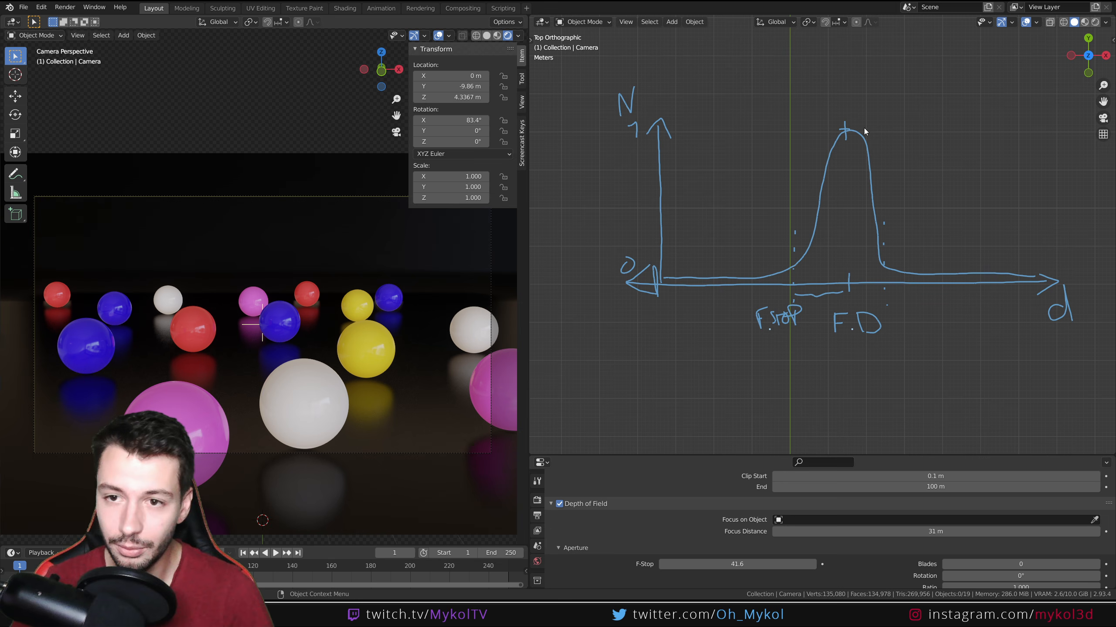
{"action": "mouse_move", "coordinate": [864, 127]}
{"action": "left_mouse_down"}
{"action": "mouse_move", "coordinate": [764, 139]}
{"action": "mouse_move", "coordinate": [658, 171]}
{"action": "left_mouse_up"}
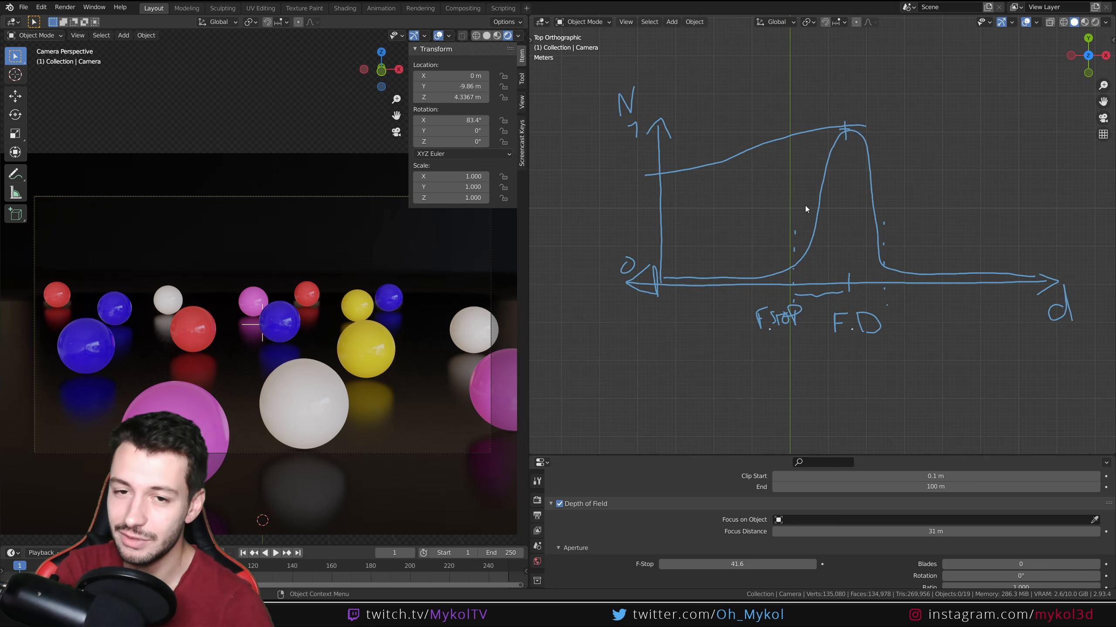
- Annotate a horizontal double-headed arrow through a central cross mark in an empty area beside the graph
{"action": "mouse_move", "coordinate": [934, 224]}
{"action": "middle_mouse_down", "text": "shift"}
{"action": "mouse_move", "coordinate": [887, 228]}
{"action": "mouse_move", "coordinate": [994, 327]}
{"action": "mouse_move", "coordinate": [777, 258]}
{"action": "middle_mouse_up", "text": "shift"}
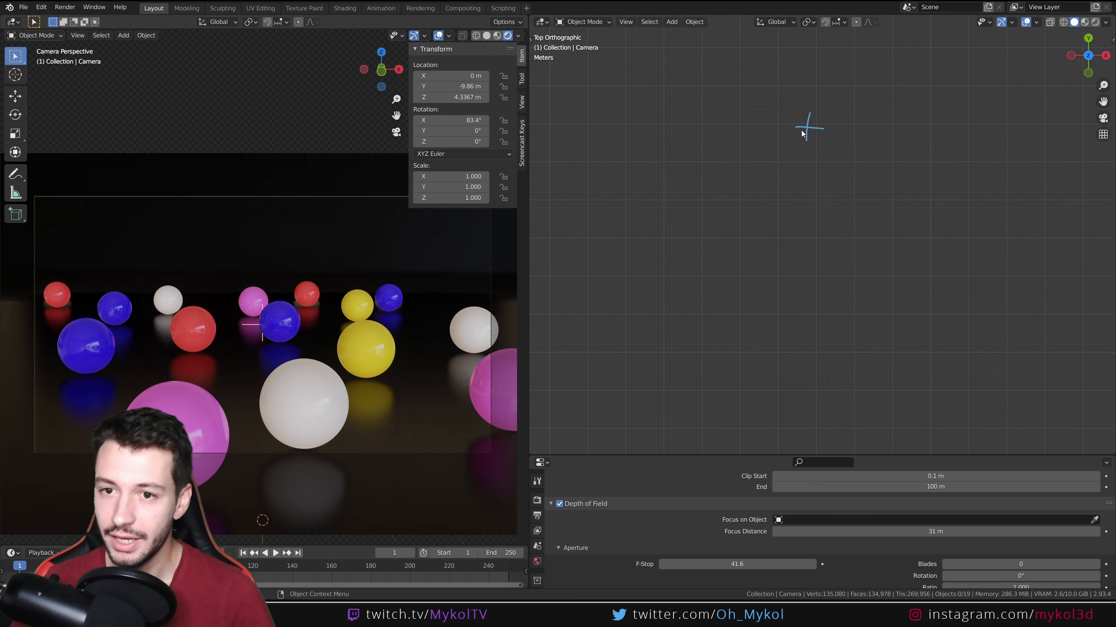
{"action": "mouse_move", "coordinate": [794, 127]}
{"action": "left_mouse_down"}
{"action": "mouse_move", "coordinate": [727, 126]}
{"action": "mouse_move", "coordinate": [737, 140]}
{"action": "mouse_move", "coordinate": [850, 128]}
{"action": "mouse_move", "coordinate": [896, 141]}
{"action": "left_mouse_up"}
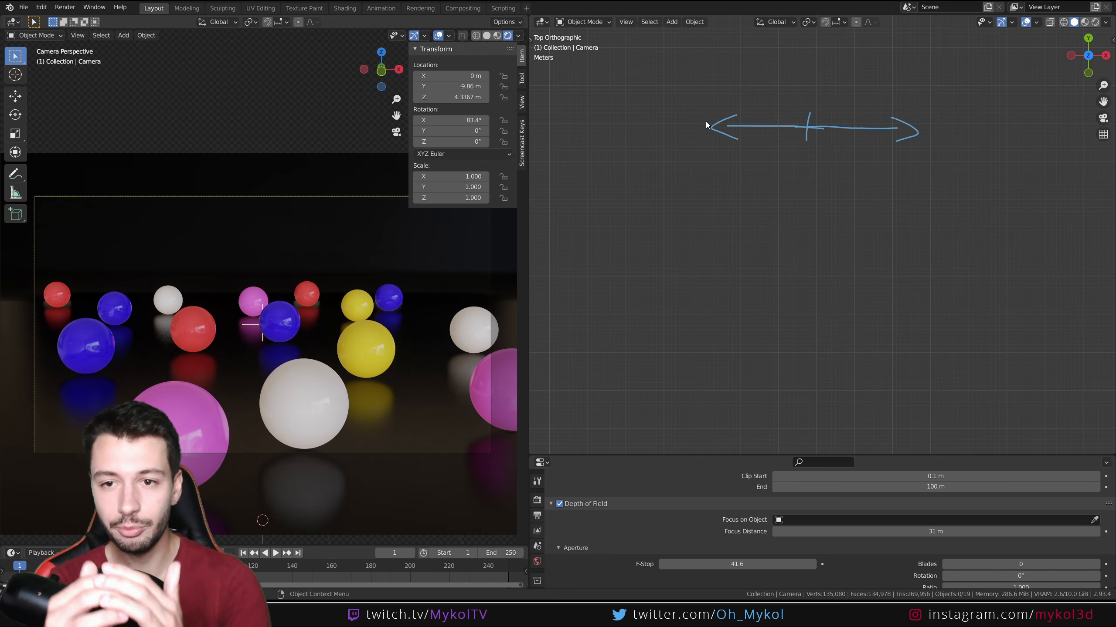
- Show the spheres and camera in an angled perspective view, widen the camera viewport and make the camera properties area taller
{"action": "scroll", "coordinate": [666, 258], "scroll_direction": "down", "scroll_amount": 8}
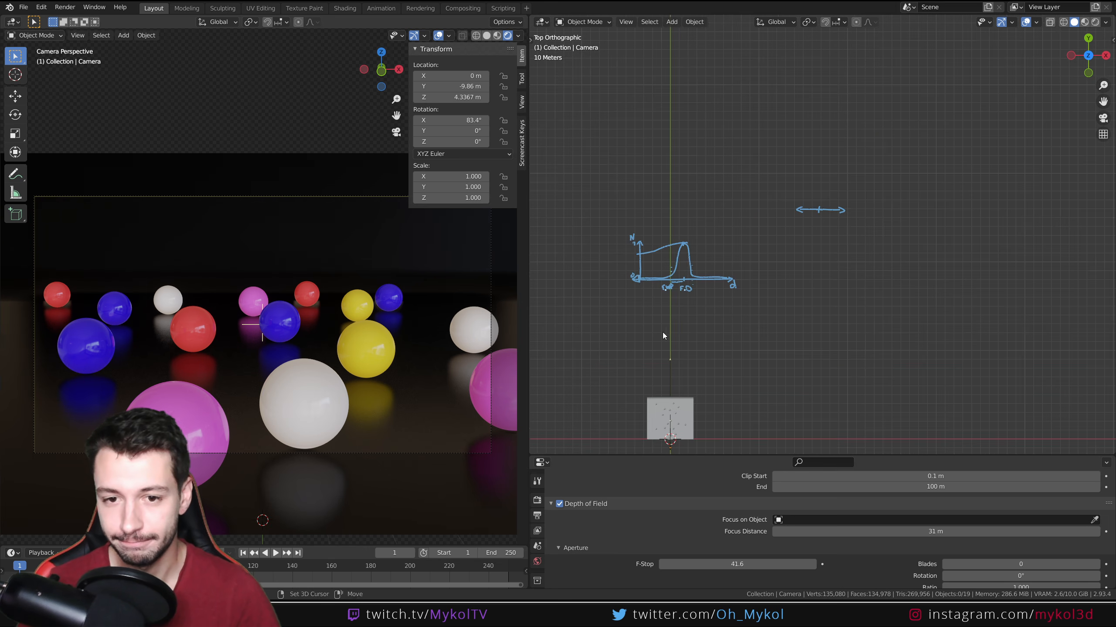
{"action": "middle_click_drag", "start_coordinate": [662, 332], "coordinate": [769, 244], "text": "shift"}
{"action": "scroll", "coordinate": [760, 318], "scroll_direction": "up", "scroll_amount": 5}
{"action": "middle_click_drag", "start_coordinate": [760, 318], "coordinate": [806, 222]}
{"action": "middle_click_drag", "start_coordinate": [847, 264], "coordinate": [958, 185], "text": "shift"}
{"action": "middle_click_drag", "start_coordinate": [958, 185], "coordinate": [979, 189]}
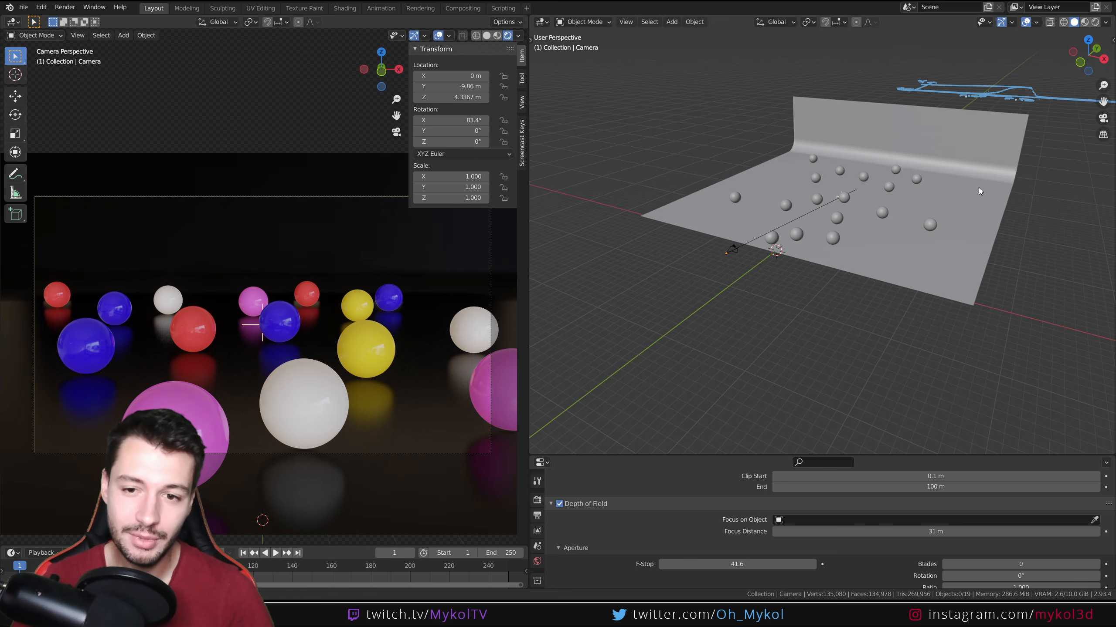
{"action": "scroll", "coordinate": [792, 184], "scroll_direction": "up", "scroll_amount": 3}
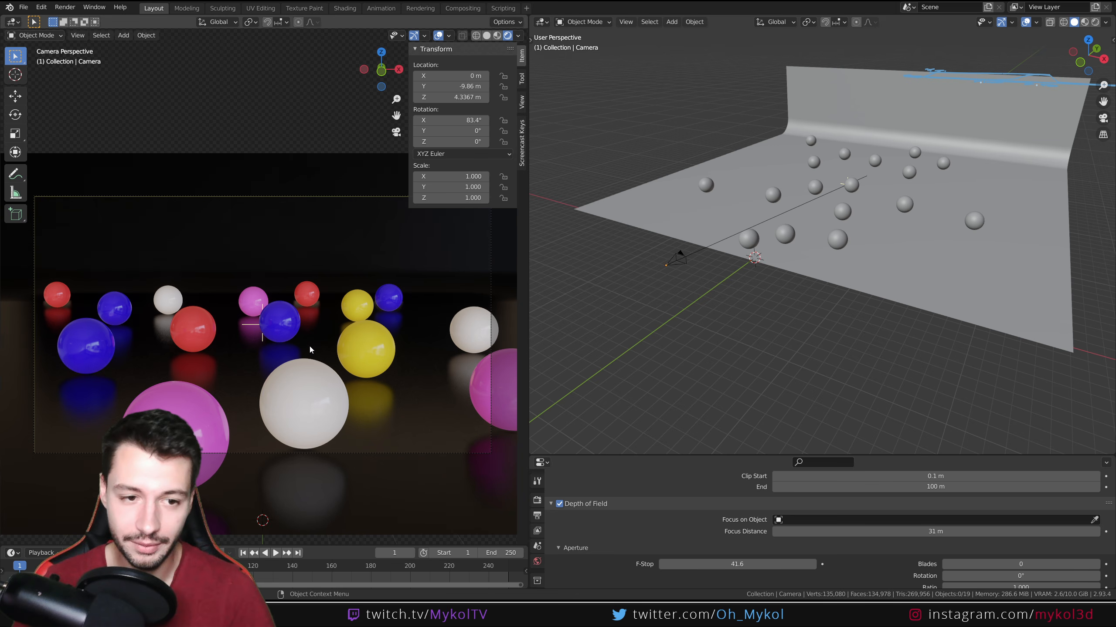
{"action": "left_click_drag", "start_coordinate": [529, 235], "coordinate": [716, 234]}
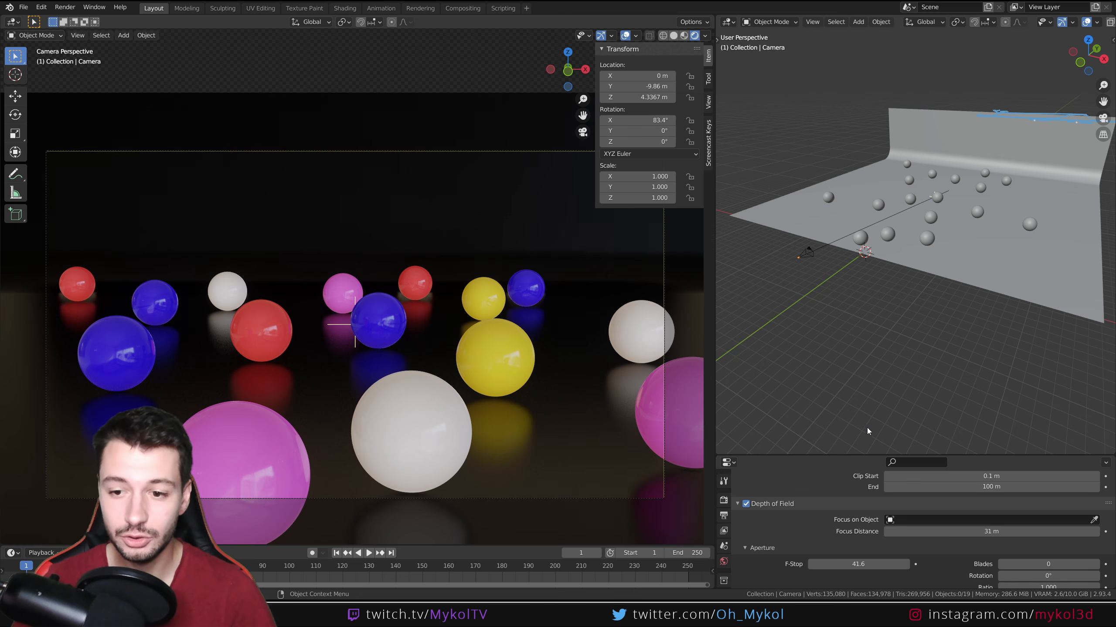
{"action": "left_click_drag", "start_coordinate": [860, 456], "coordinate": [860, 261]}
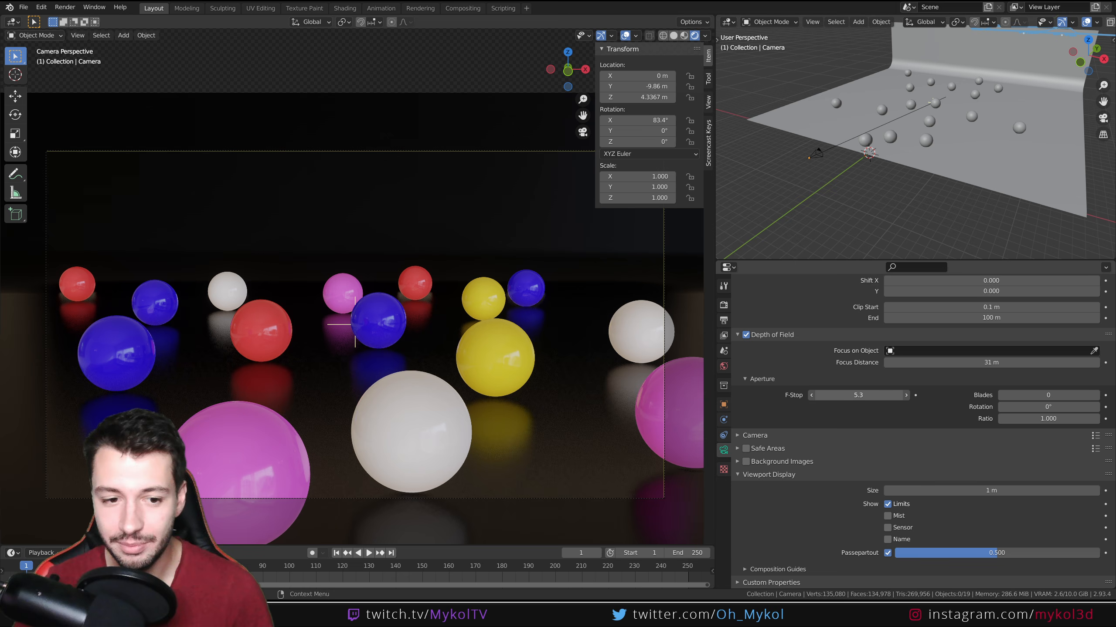
- Lower the camera's F-Stop in stages to 1.8, 0.5 and finally 0.1
{"action": "left_click_drag", "start_coordinate": [857, 396], "coordinate": [900, 395]}
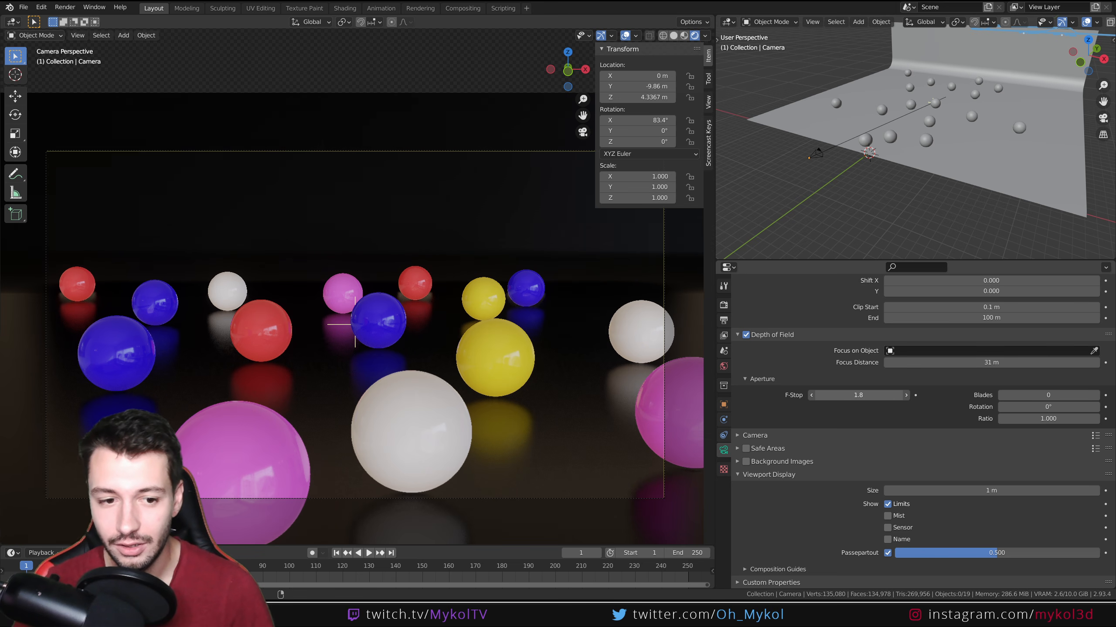
{"action": "left_click_drag", "start_coordinate": [857, 395], "coordinate": [855, 395]}
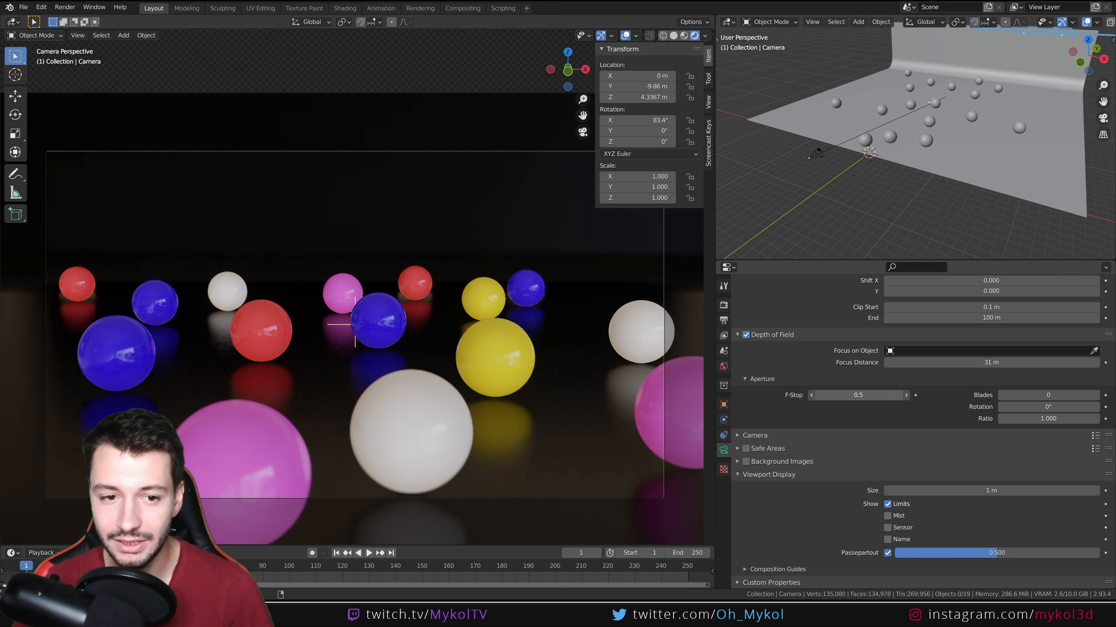
{"action": "left_click_drag", "start_coordinate": [848, 396], "coordinate": [878, 397]}
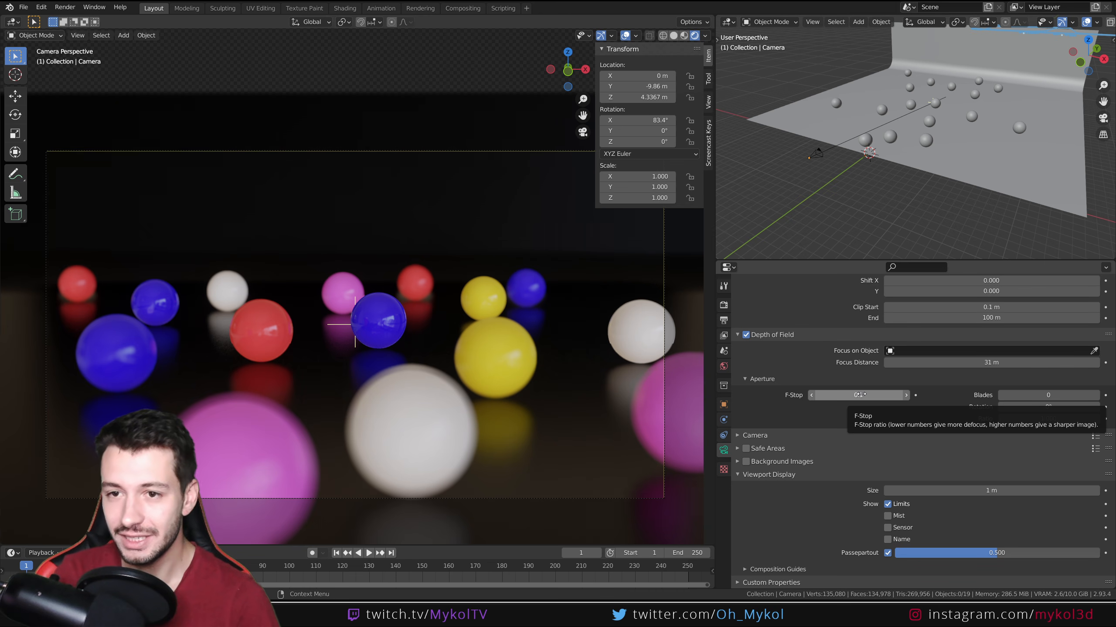
- Try moving the camera back and forth along the Y axis with the focus distance fixed at 31 m, and cancel the move
{"action": "middle_click_drag", "start_coordinate": [833, 201], "coordinate": [861, 190]}
{"action": "left_click", "coordinate": [741, 192]}
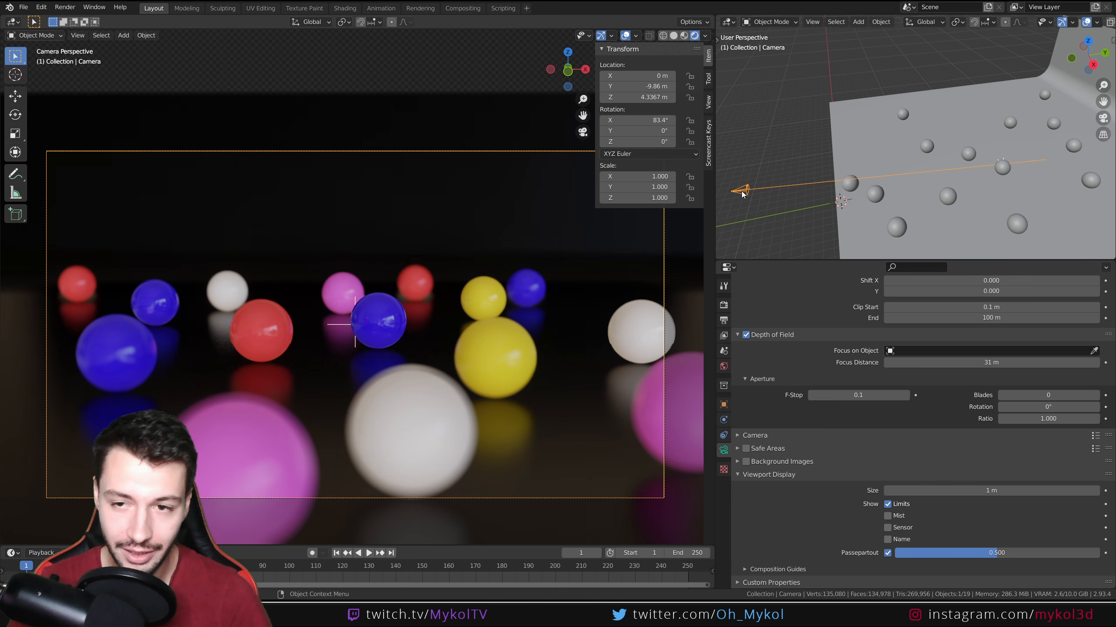
{"action": "key", "text": "g"}
{"action": "key", "text": "y"}
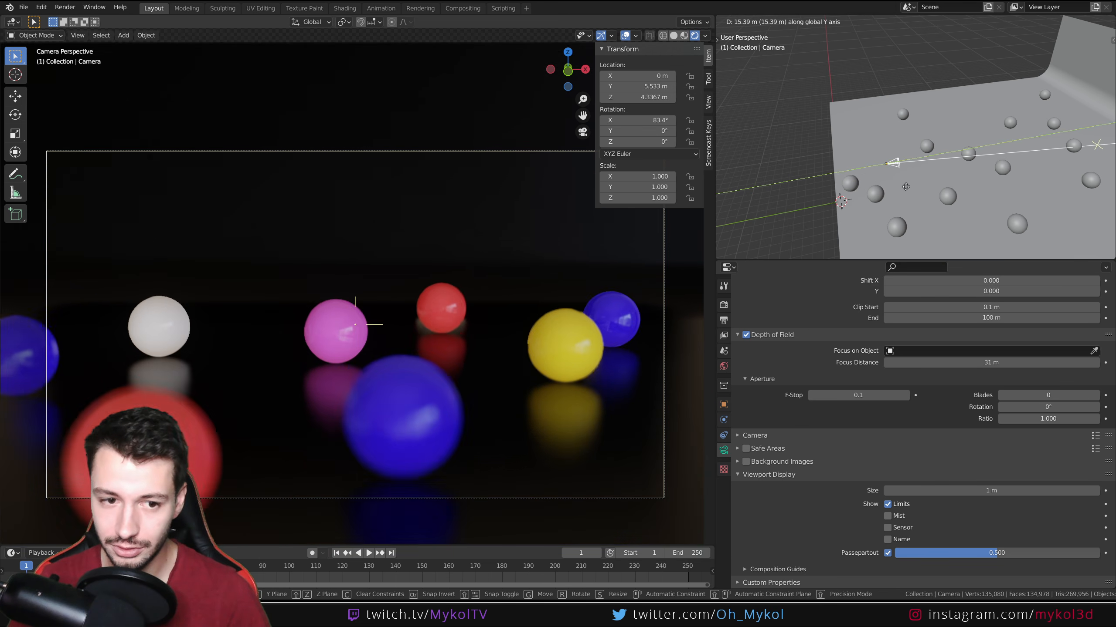
{"action": "mouse_move", "coordinate": [924, 226]}
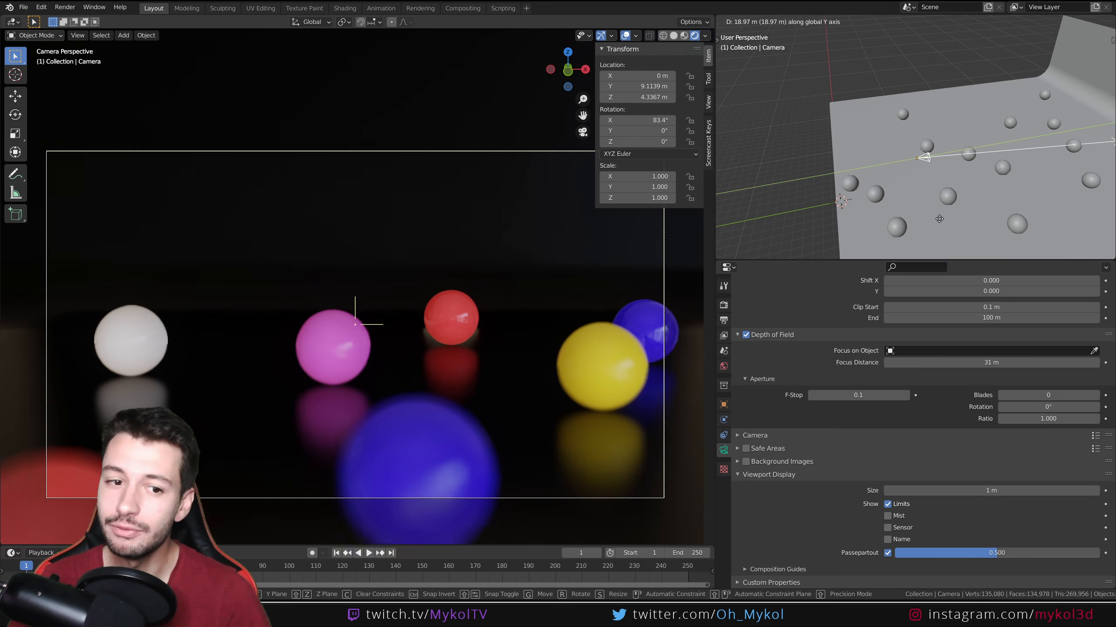
{"action": "mouse_move", "coordinate": [814, 229]}
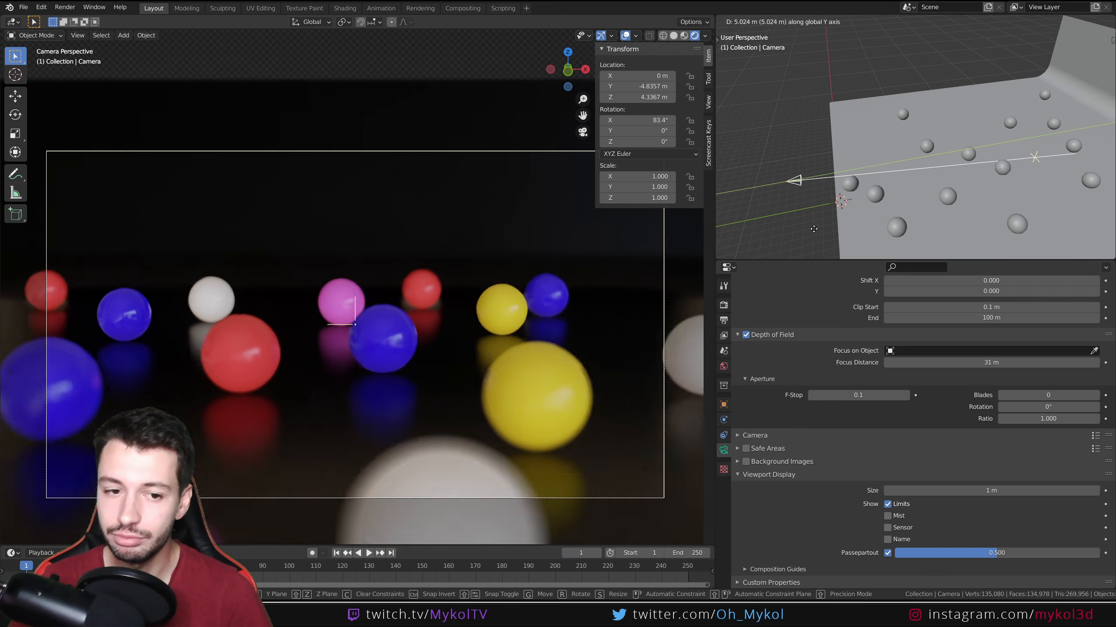
{"action": "mouse_move", "coordinate": [1090, 232]}
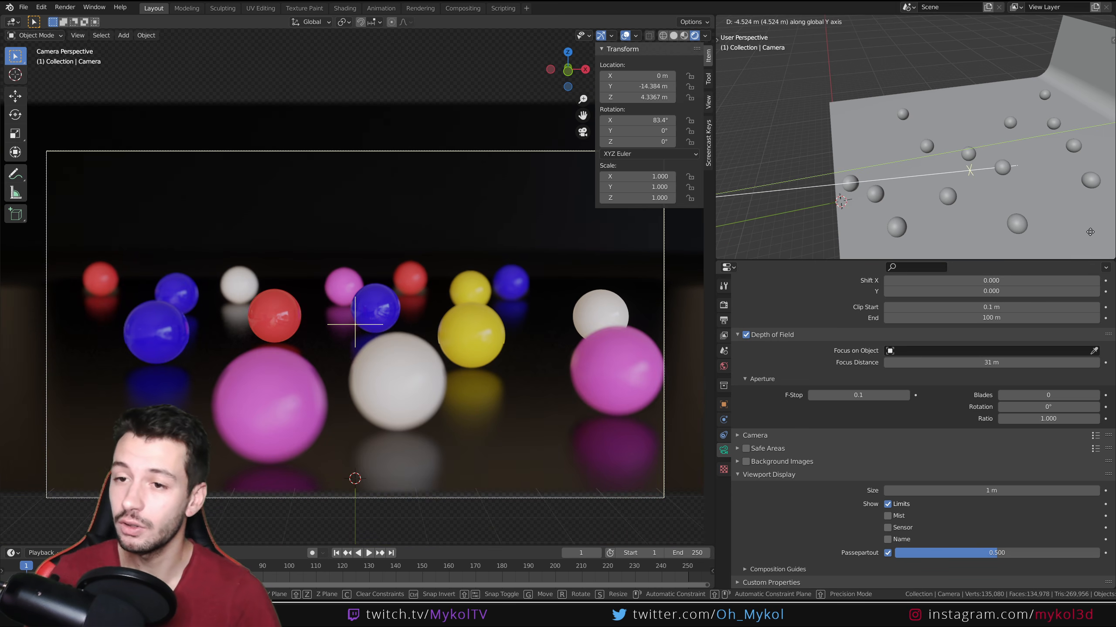
{"action": "key", "text": "Escape"}
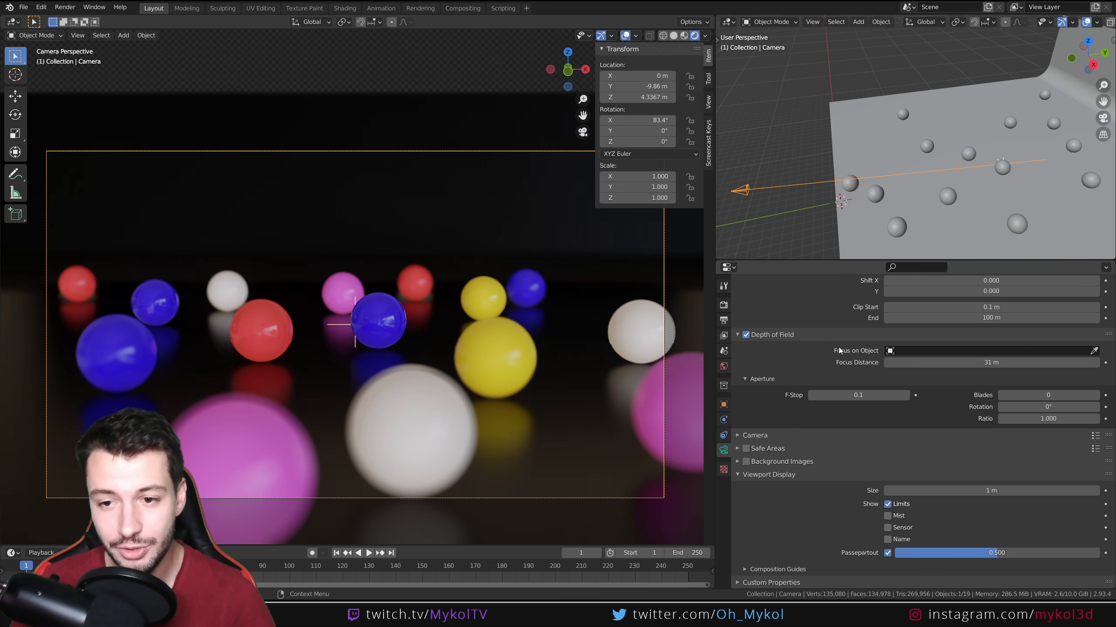
- Pick the central blue sphere, Sphere.005, as the camera's focus object and make the scene viewport taller
{"action": "left_click", "coordinate": [1094, 350]}
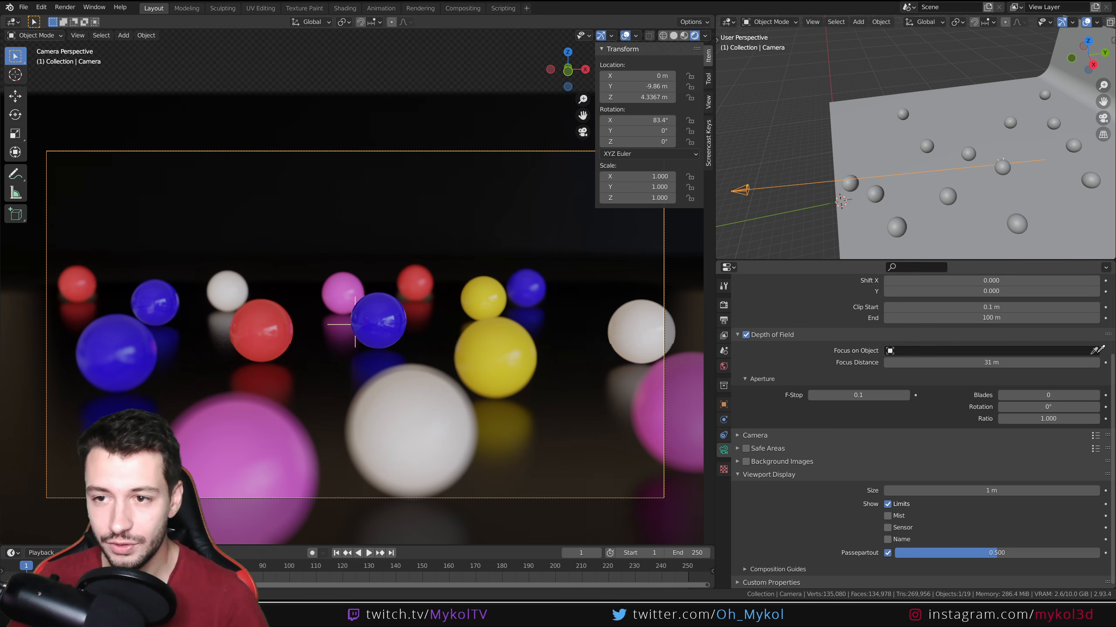
{"action": "left_click", "coordinate": [1001, 168]}
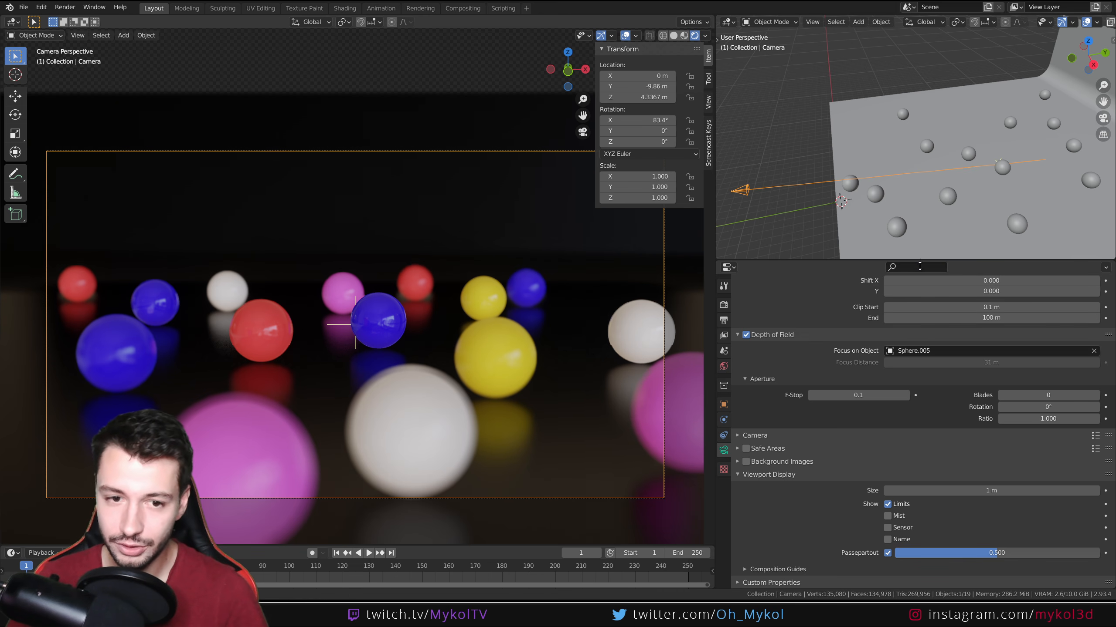
{"action": "left_click_drag", "start_coordinate": [927, 260], "coordinate": [922, 380]}
- Try moving the camera forward along the Y axis with the focus tied to Sphere.005, and cancel the move
{"action": "key", "text": "g"}
{"action": "key", "text": "y"}
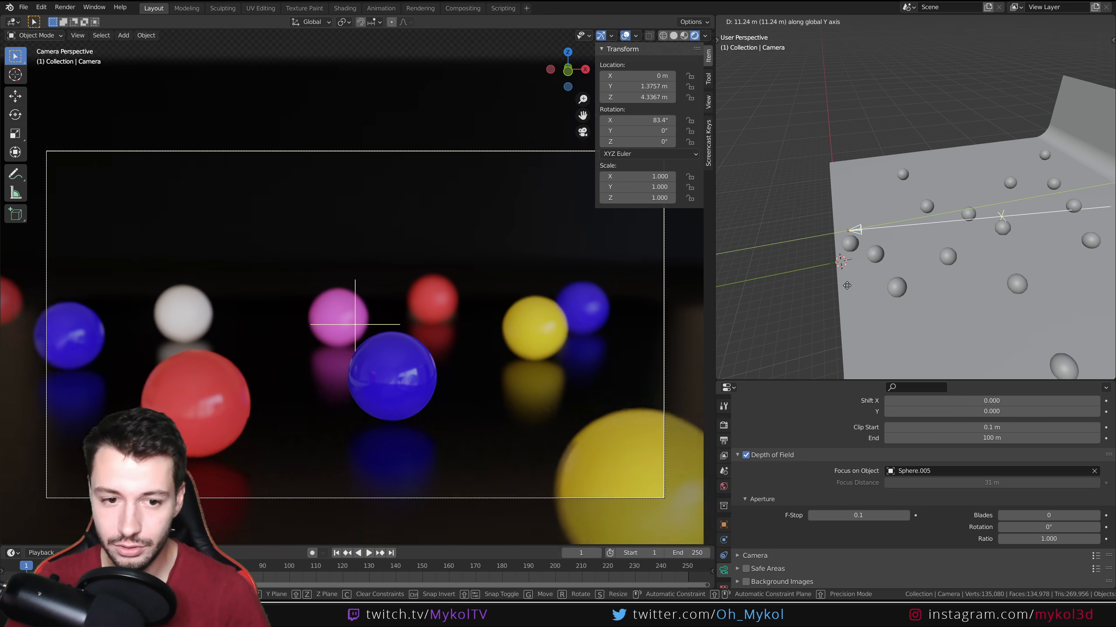
{"action": "right_click", "coordinate": [745, 367]}
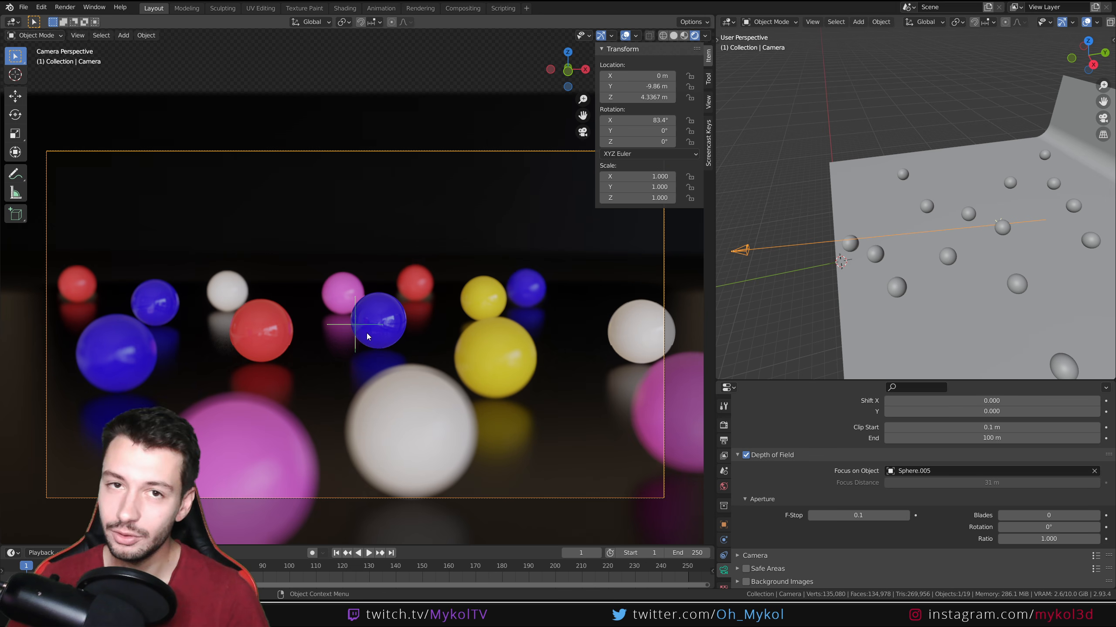
- Try moving the camera backward and forward along the Y axis with the focus on Sphere.005, cancelling each move
{"action": "key", "text": "g"}
{"action": "key", "text": "y"}
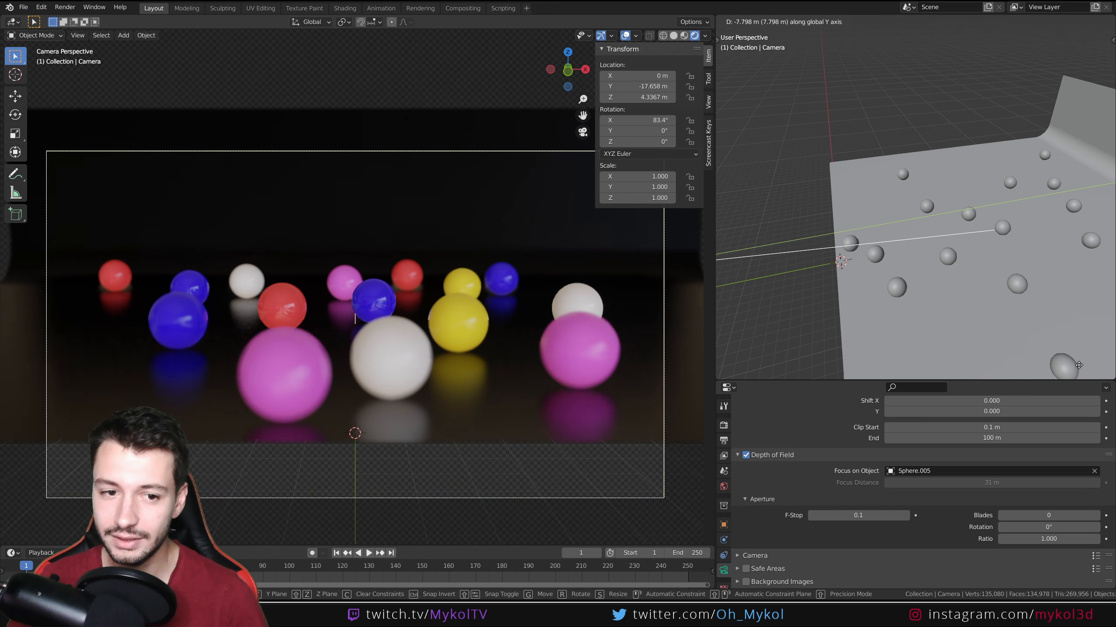
{"action": "right_click", "coordinate": [772, 37]}
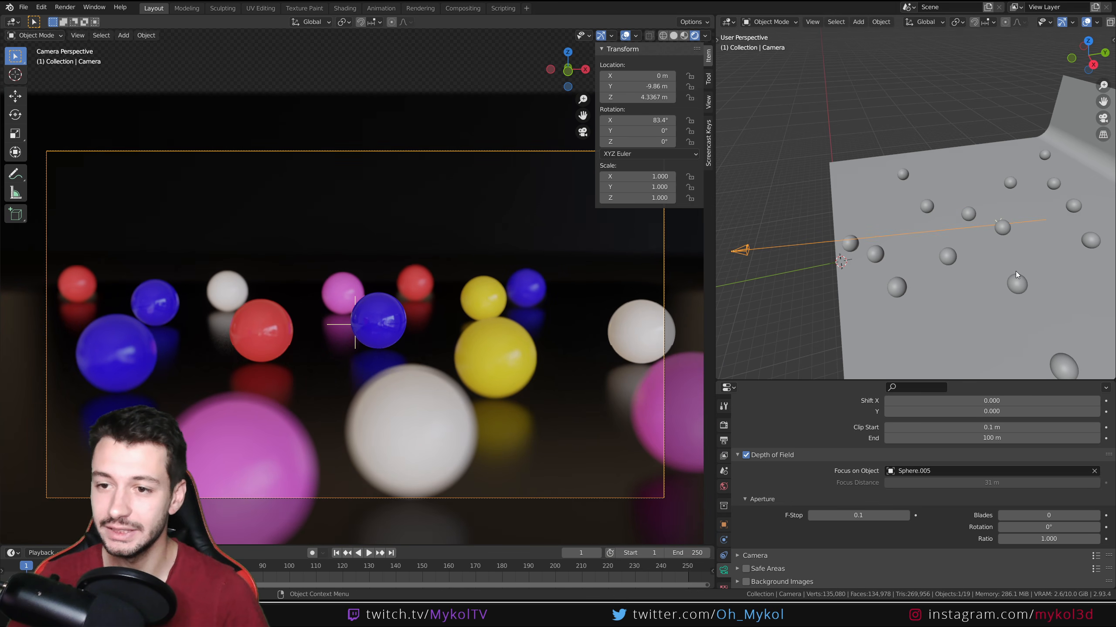
{"action": "scroll", "coordinate": [1015, 271], "scroll_direction": "up", "scroll_amount": 4}
{"action": "middle_click_drag", "start_coordinate": [1015, 271], "coordinate": [910, 225]}
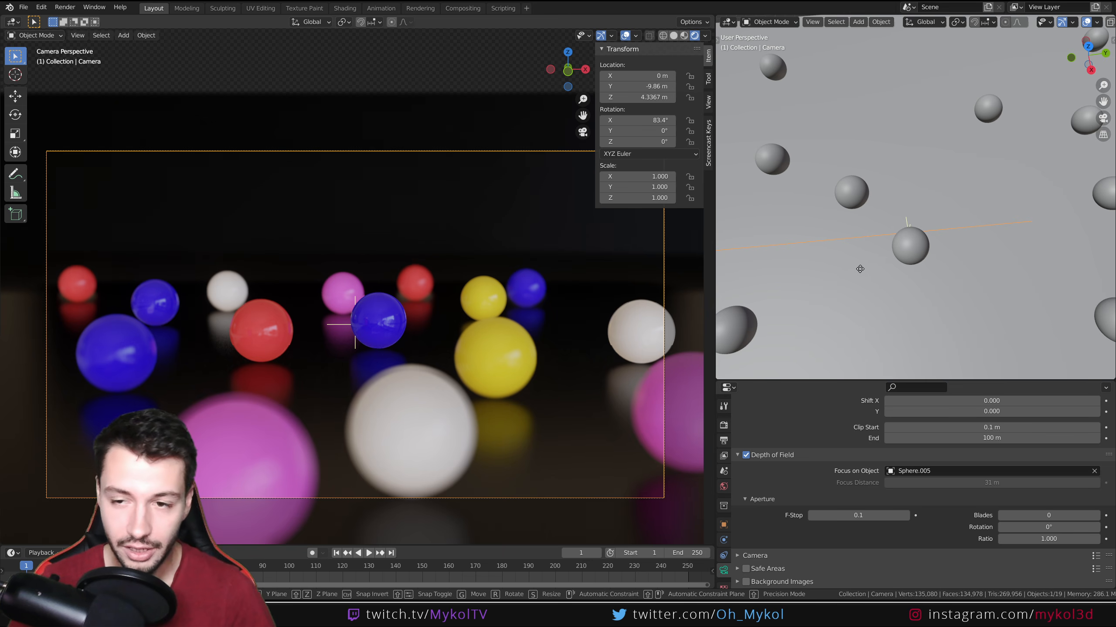
{"action": "key", "text": "g"}
{"action": "key", "text": "y"}
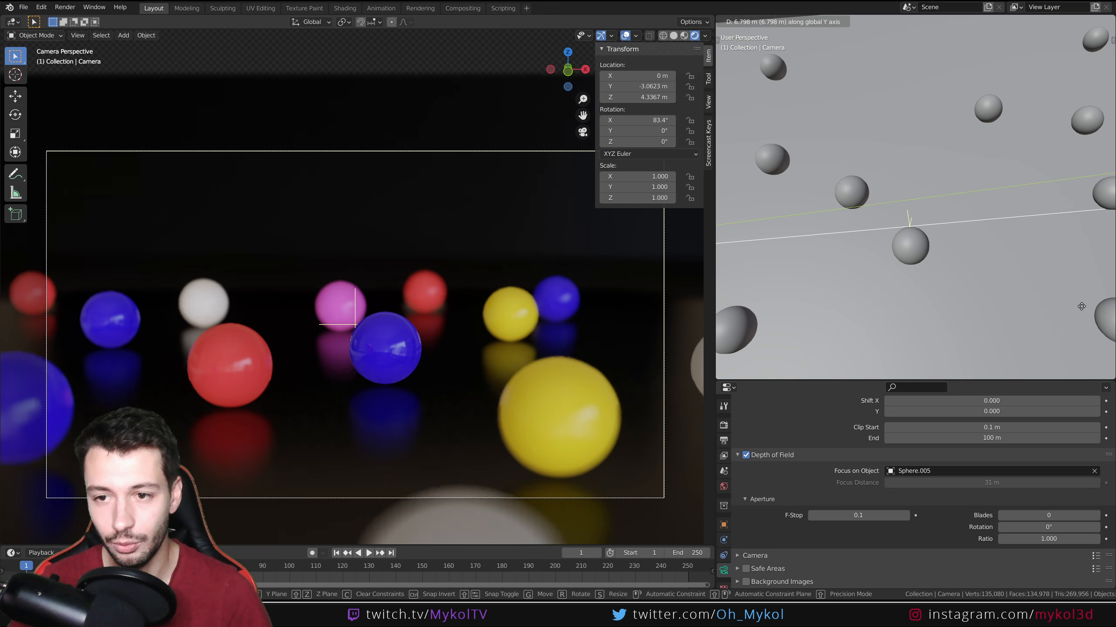
{"action": "right_click", "coordinate": [875, 301]}
- Try moving the focus sphere, Sphere.005, toward the camera along the Y axis, and cancel the move
{"action": "scroll", "coordinate": [870, 299], "scroll_direction": "down", "scroll_amount": 8}
{"action": "middle_click_drag", "start_coordinate": [870, 297], "coordinate": [890, 278]}
{"action": "scroll", "coordinate": [952, 218], "scroll_direction": "up", "scroll_amount": 7}
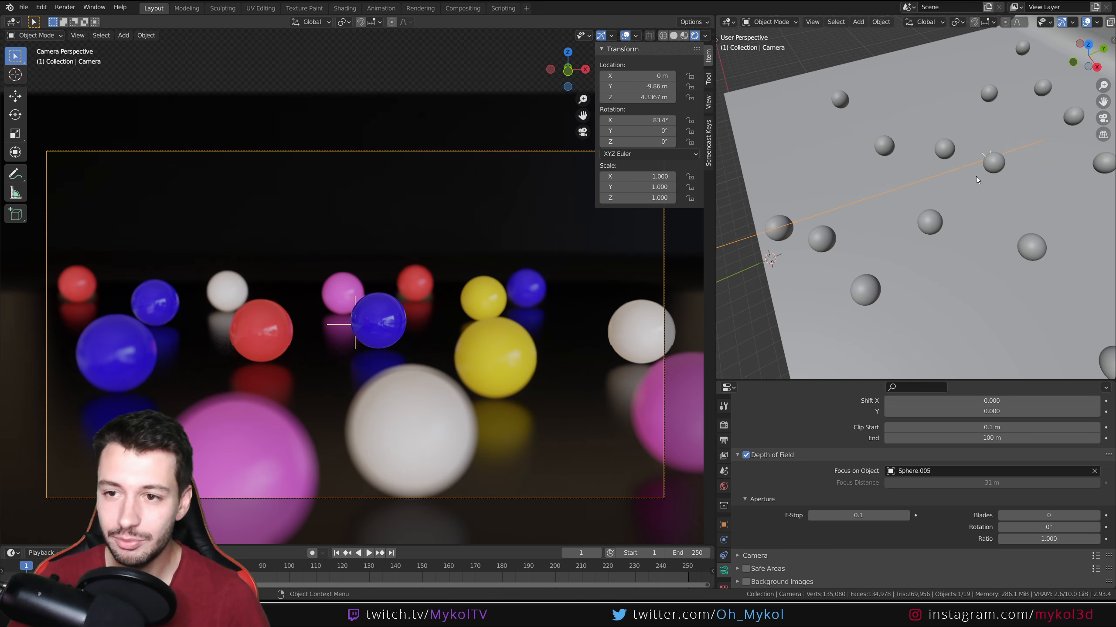
{"action": "left_click", "coordinate": [1003, 166]}
{"action": "key", "text": "g"}
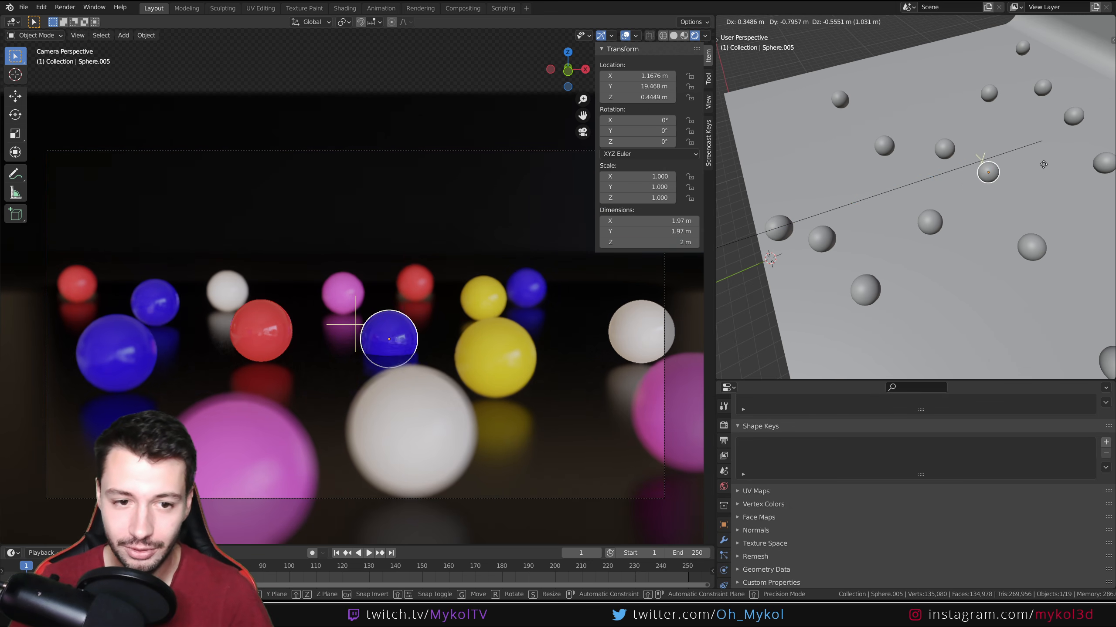
{"action": "key", "text": "y"}
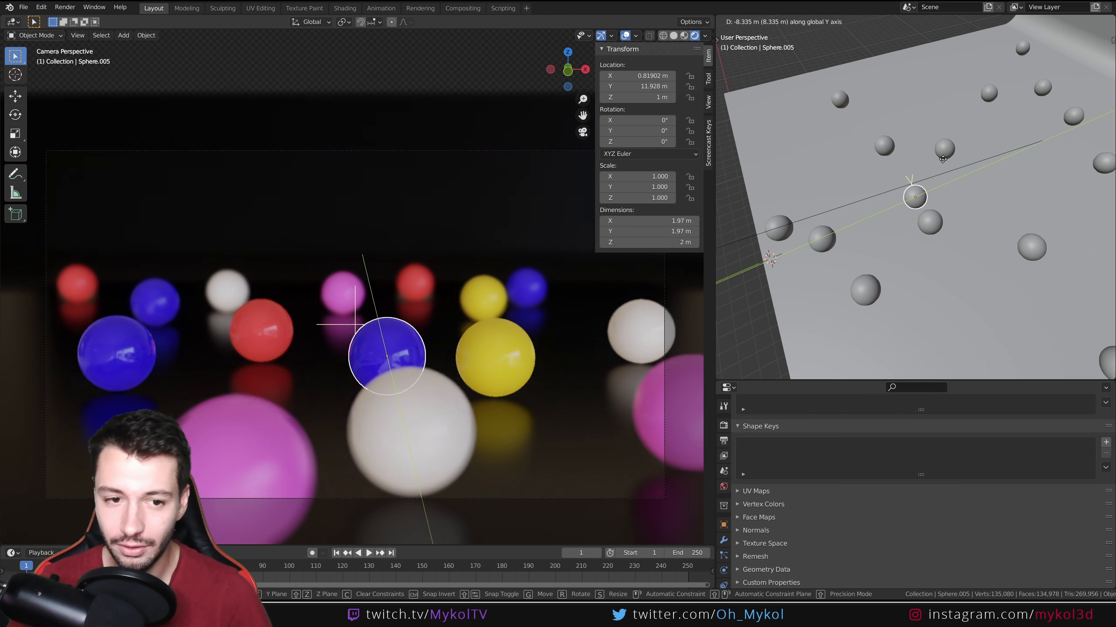
{"action": "right_click", "coordinate": [1020, 159]}
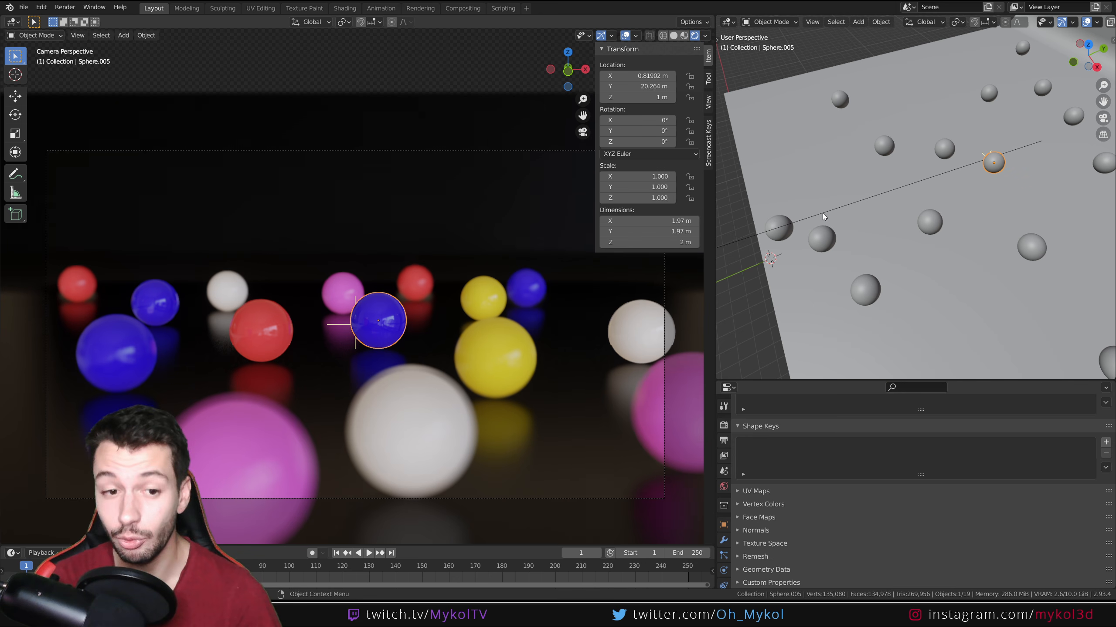
- Add a Plain Axes empty at the world origin
{"action": "scroll", "coordinate": [822, 213], "scroll_direction": "down", "scroll_amount": 8}
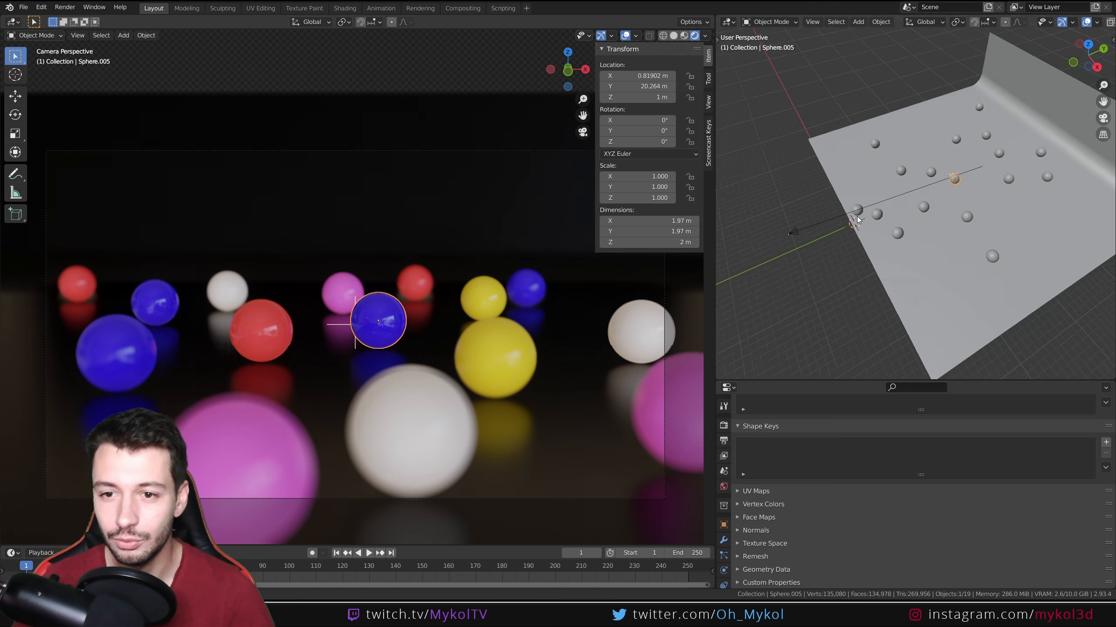
{"action": "scroll", "coordinate": [859, 208], "scroll_direction": "up", "scroll_amount": 1}
{"action": "key", "text": "shift+a"}
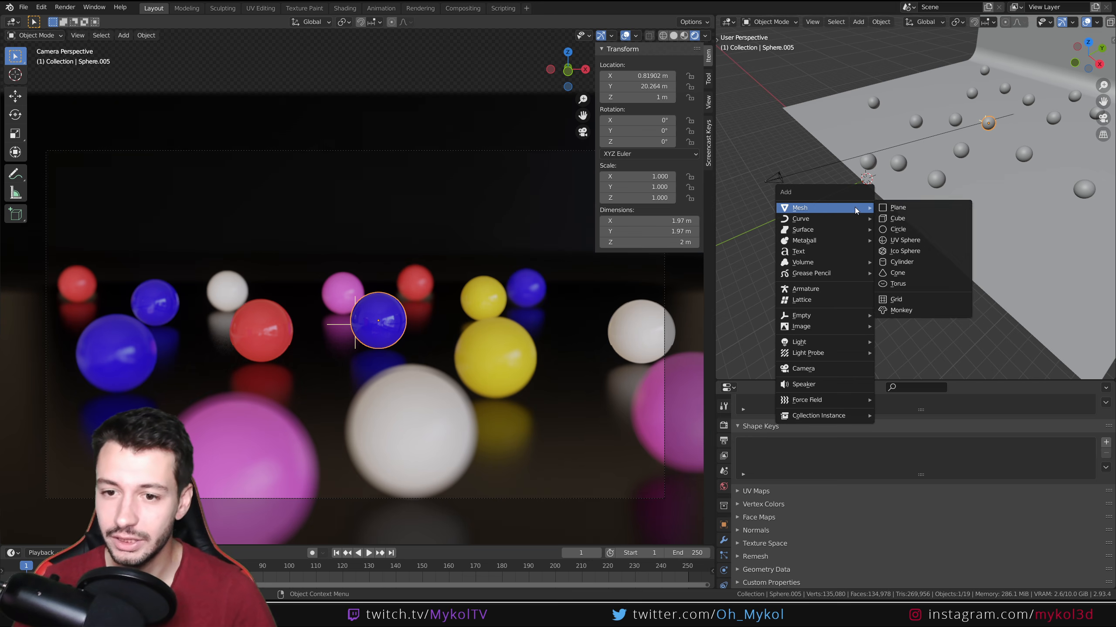
{"action": "mouse_move", "coordinate": [849, 317]}
{"action": "left_click", "coordinate": [930, 318]}
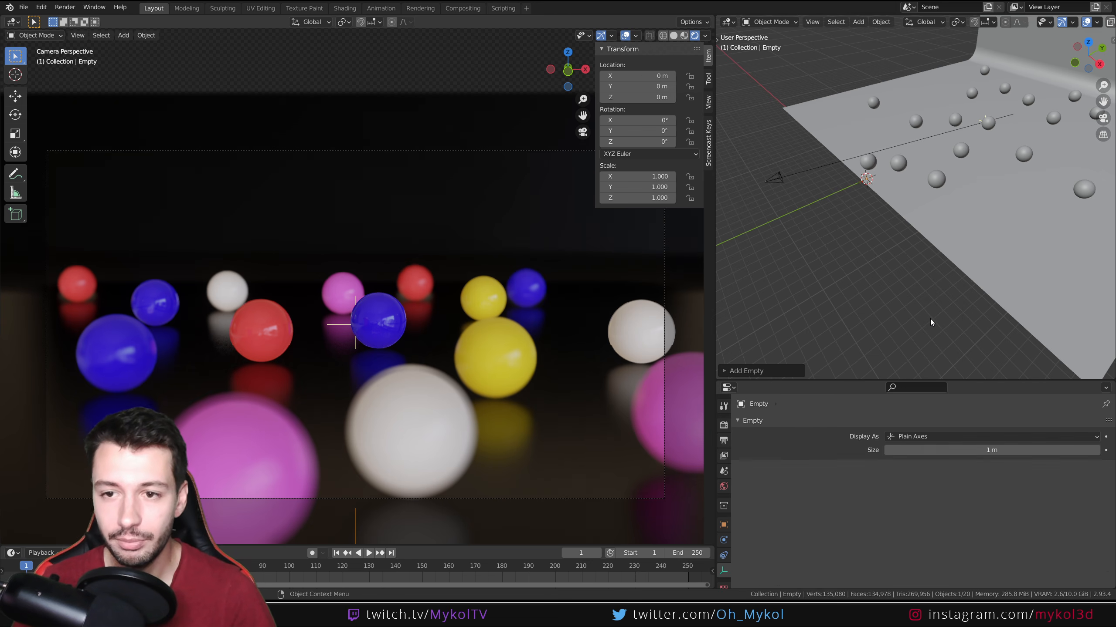
- Rename the new empty as FOCUS
{"action": "left_click", "coordinate": [723, 524]}
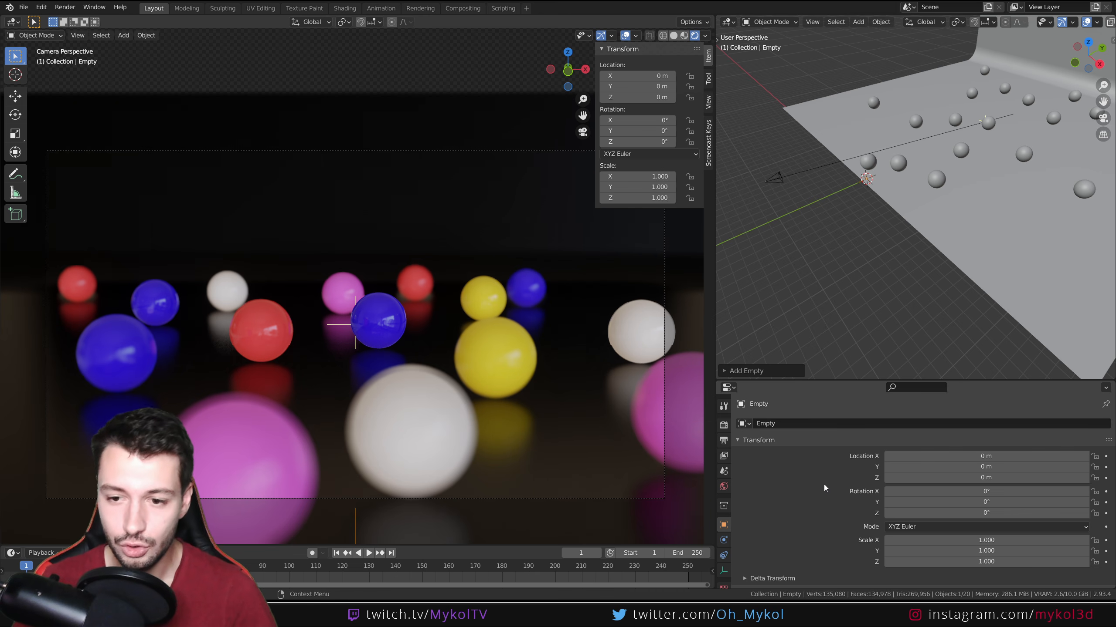
{"action": "double_click", "coordinate": [781, 424]}
{"action": "type", "text": "FOCUS"}
{"action": "key", "text": "Return"}
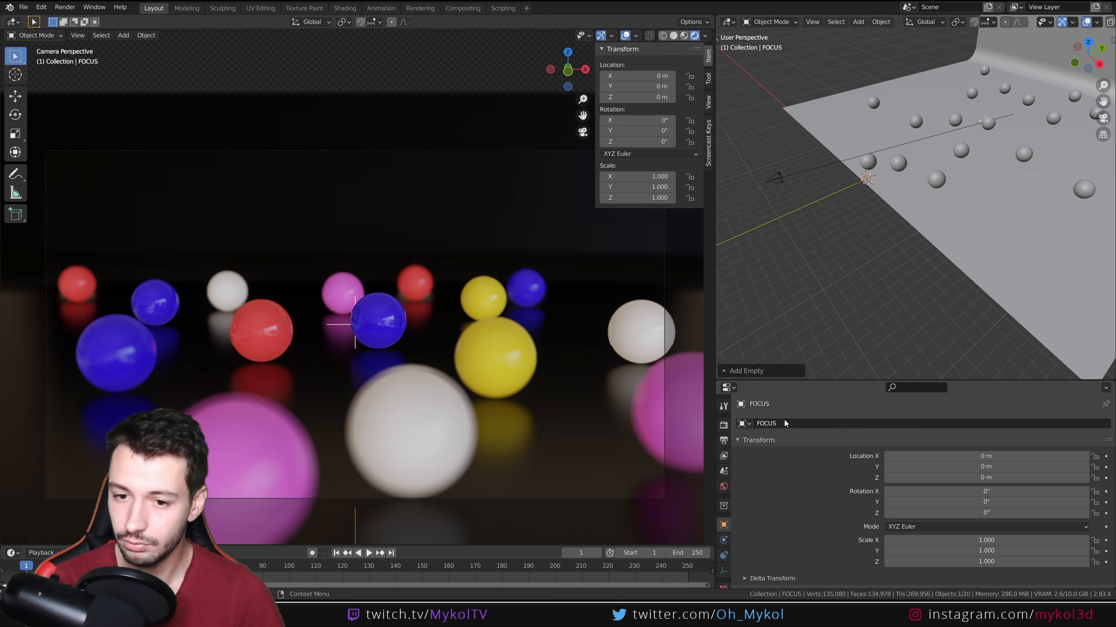
- Replace Sphere.005 with the FOCUS empty as the camera's depth of field focus object
{"action": "left_click", "coordinate": [779, 176]}
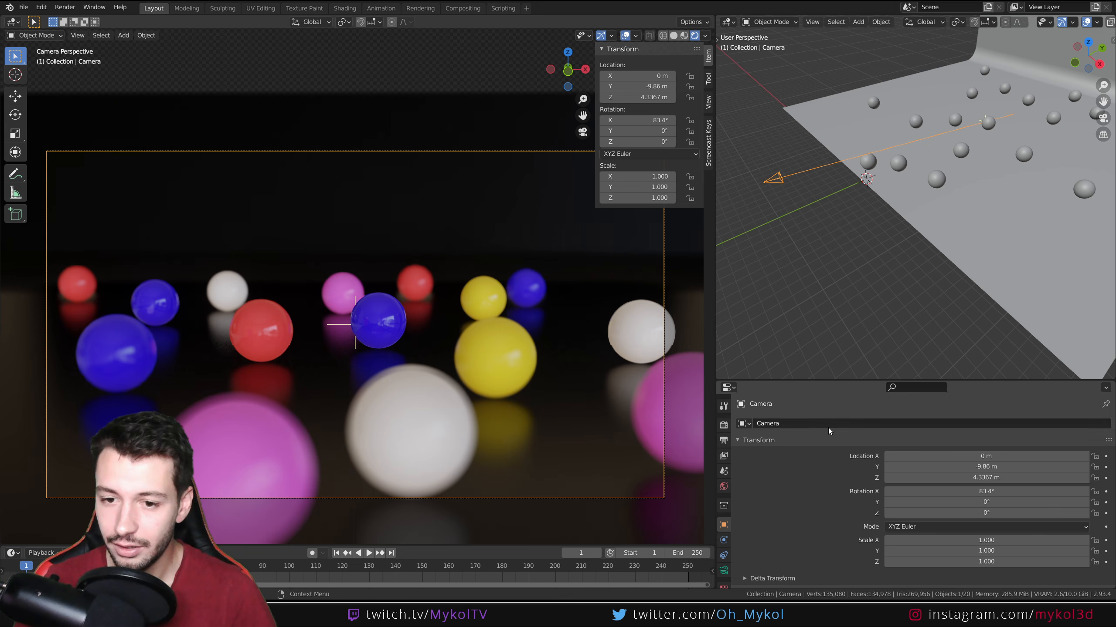
{"action": "scroll", "coordinate": [768, 439], "scroll_direction": "down", "scroll_amount": 5}
{"action": "left_click", "coordinate": [724, 570]}
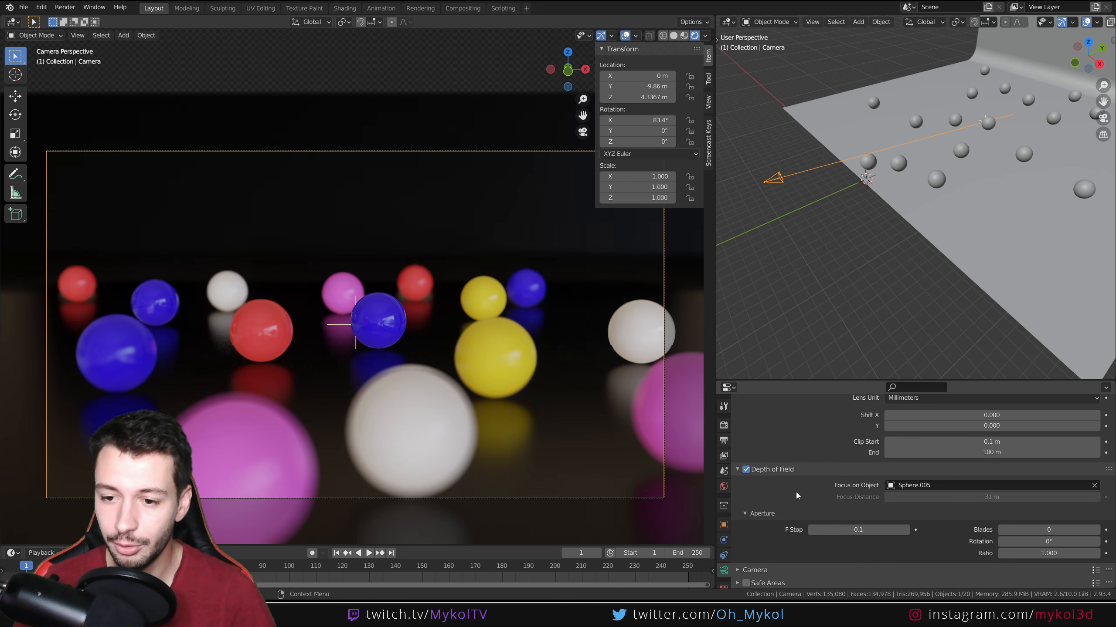
{"action": "left_click", "coordinate": [972, 485]}
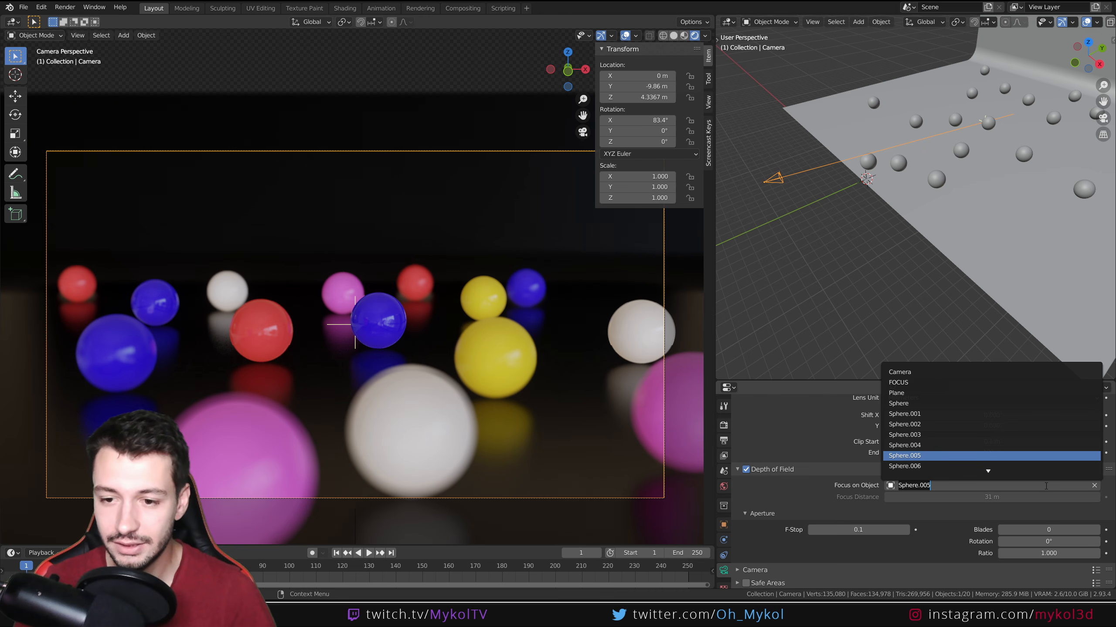
{"action": "left_click", "coordinate": [927, 385]}
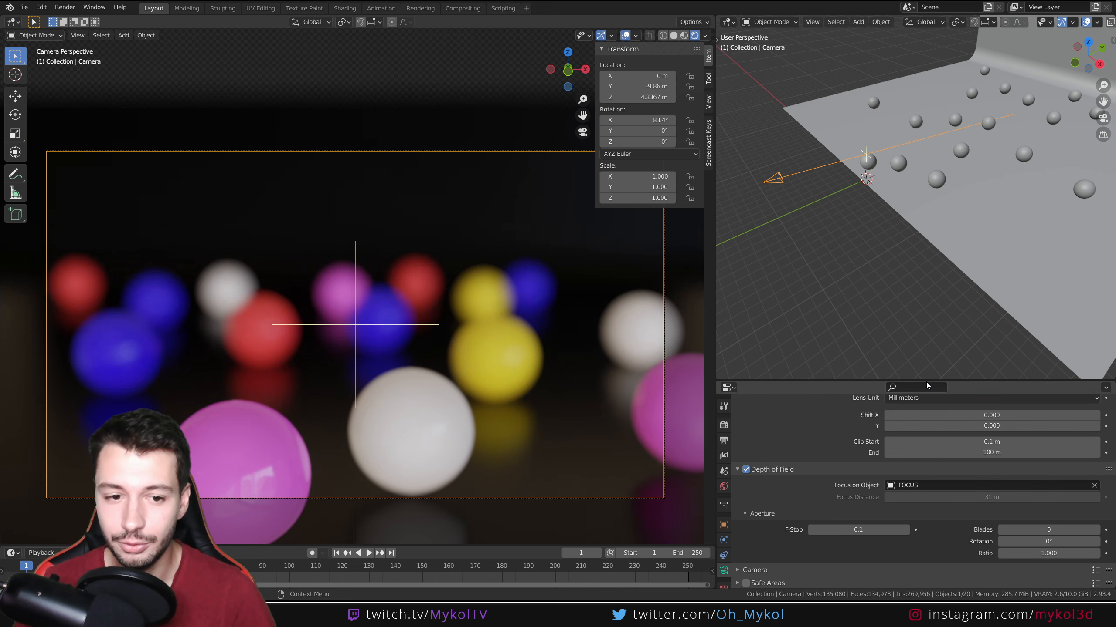
- Select the FOCUS empty and display it as a Cube
{"action": "scroll", "coordinate": [824, 170], "scroll_direction": "up", "scroll_amount": 4}
{"action": "scroll", "coordinate": [831, 167], "scroll_direction": "down", "scroll_amount": 2}
{"action": "left_click", "coordinate": [834, 167]}
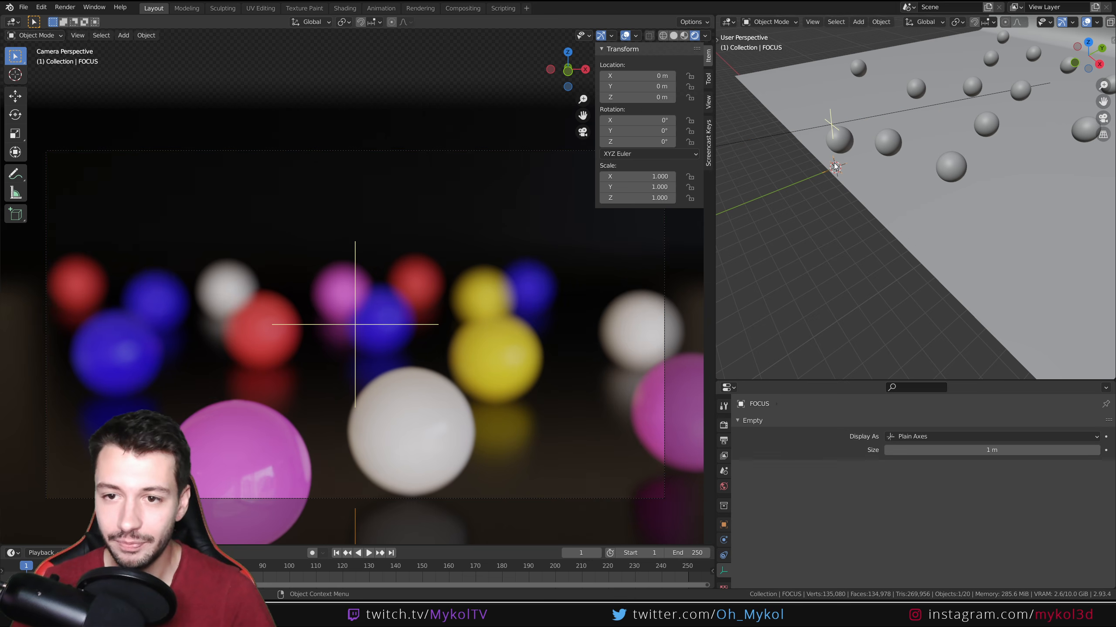
{"action": "scroll", "coordinate": [842, 178], "scroll_direction": "down", "scroll_amount": 4}
{"action": "scroll", "coordinate": [859, 198], "scroll_direction": "up", "scroll_amount": 2}
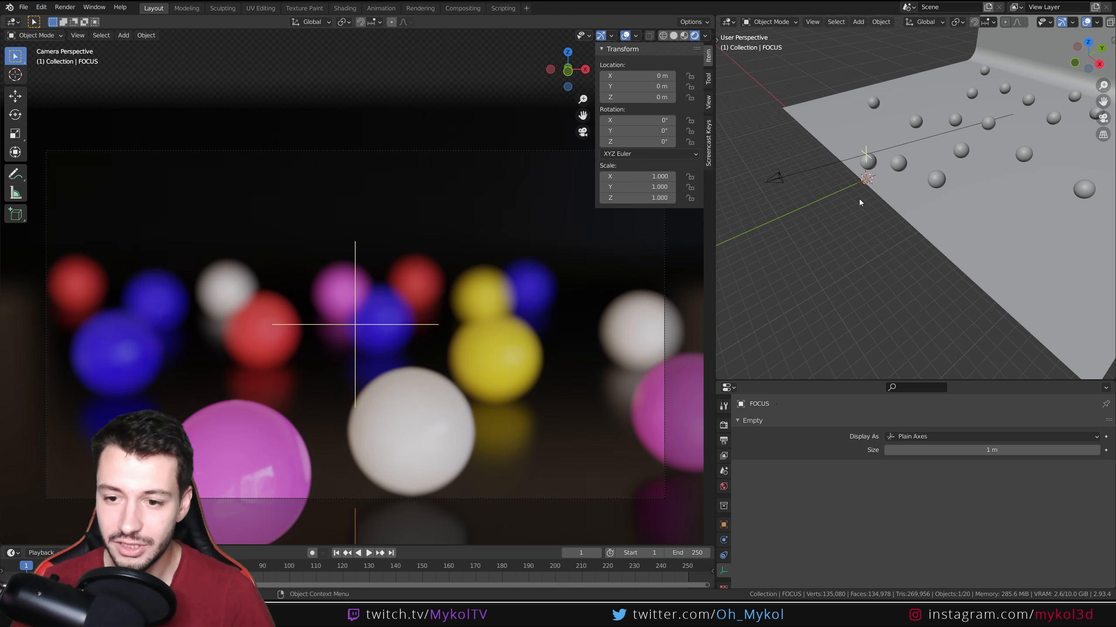
{"action": "left_click", "coordinate": [942, 436]}
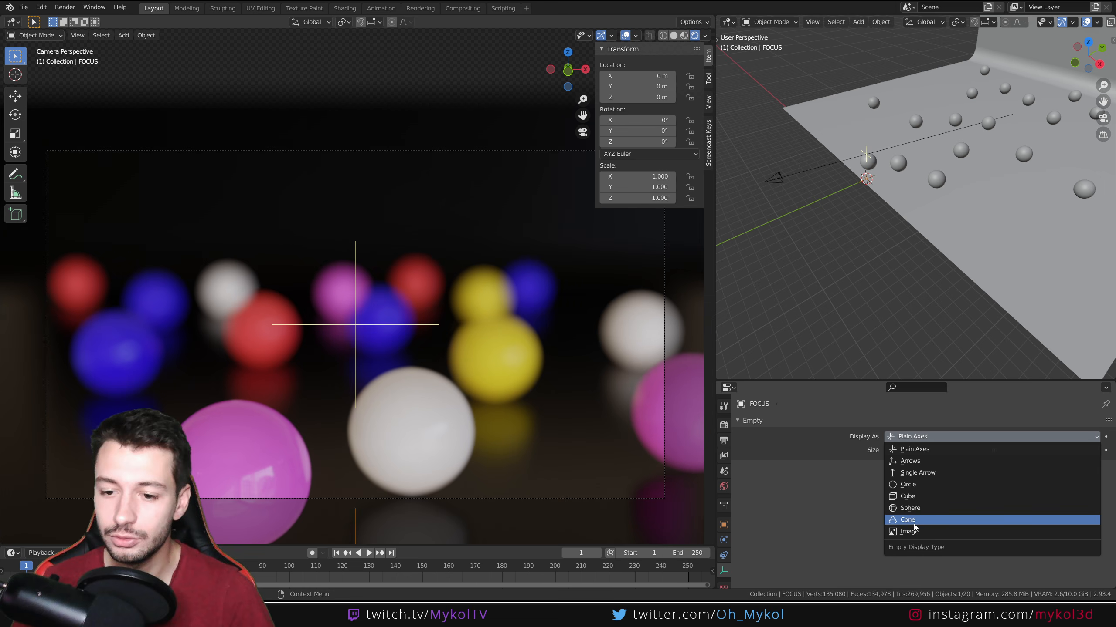
{"action": "left_click", "coordinate": [933, 498]}
- Move the FOCUS empty forward along the Y axis to about 7.55 m
{"action": "scroll", "coordinate": [840, 200], "scroll_direction": "up", "scroll_amount": 2}
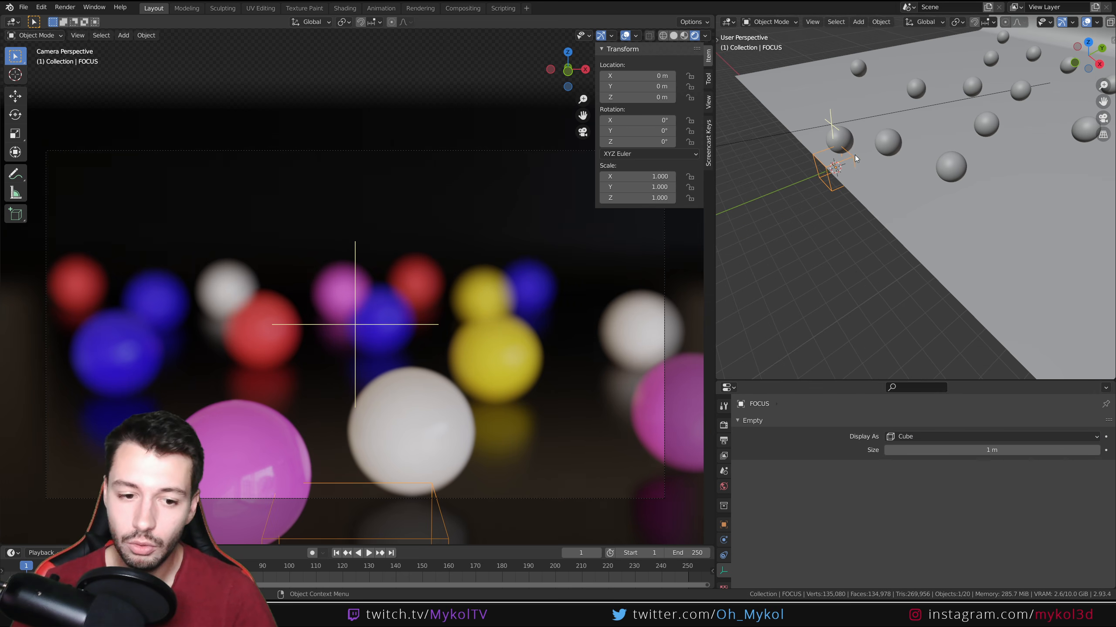
{"action": "key", "text": "g"}
{"action": "key", "text": "y"}
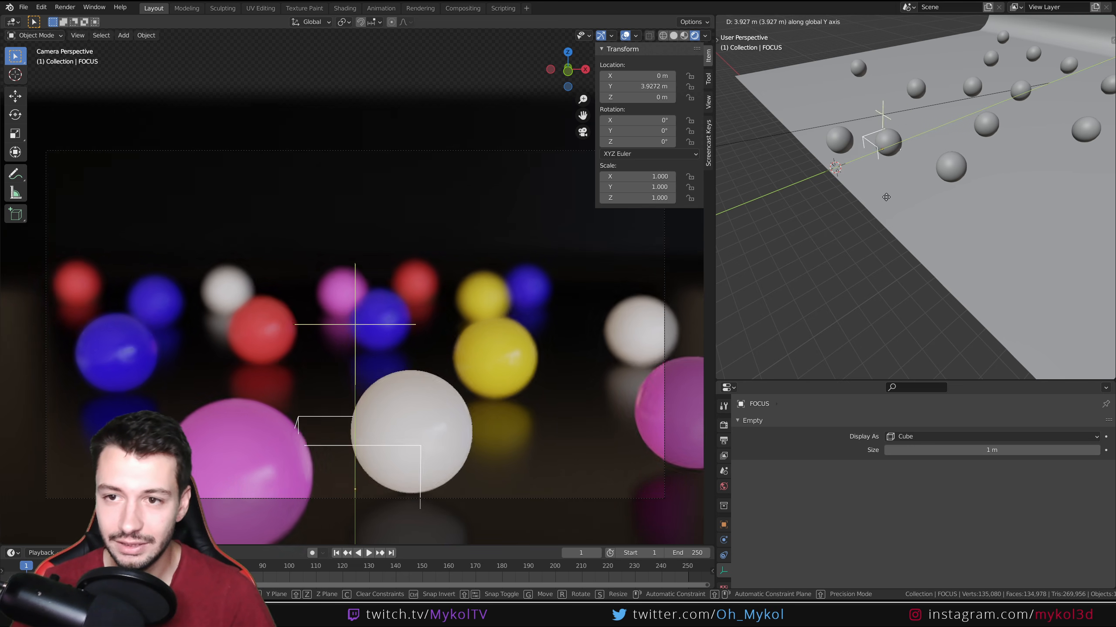
{"action": "left_click", "coordinate": [934, 195]}
- Try sliding the FOCUS empty sideways along the X axis in both directions, cancelling each move
{"action": "middle_click_drag", "start_coordinate": [934, 195], "coordinate": [919, 218]}
{"action": "key", "text": "g"}
{"action": "key", "text": "x"}
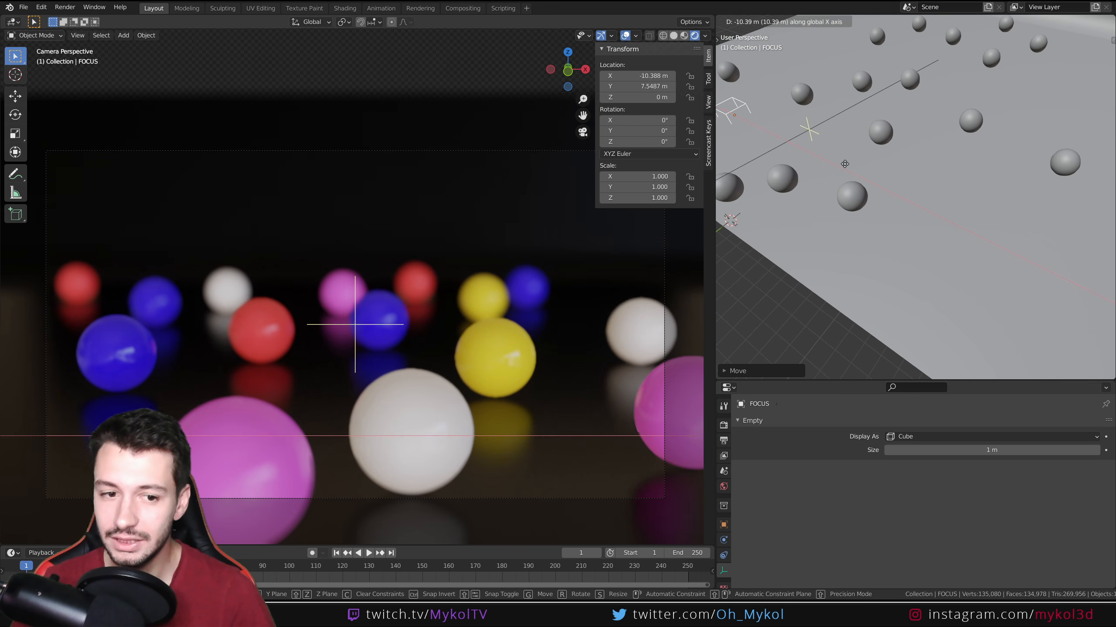
{"action": "right_click", "coordinate": [1013, 247]}
{"action": "scroll", "coordinate": [894, 192], "scroll_direction": "down", "scroll_amount": 6}
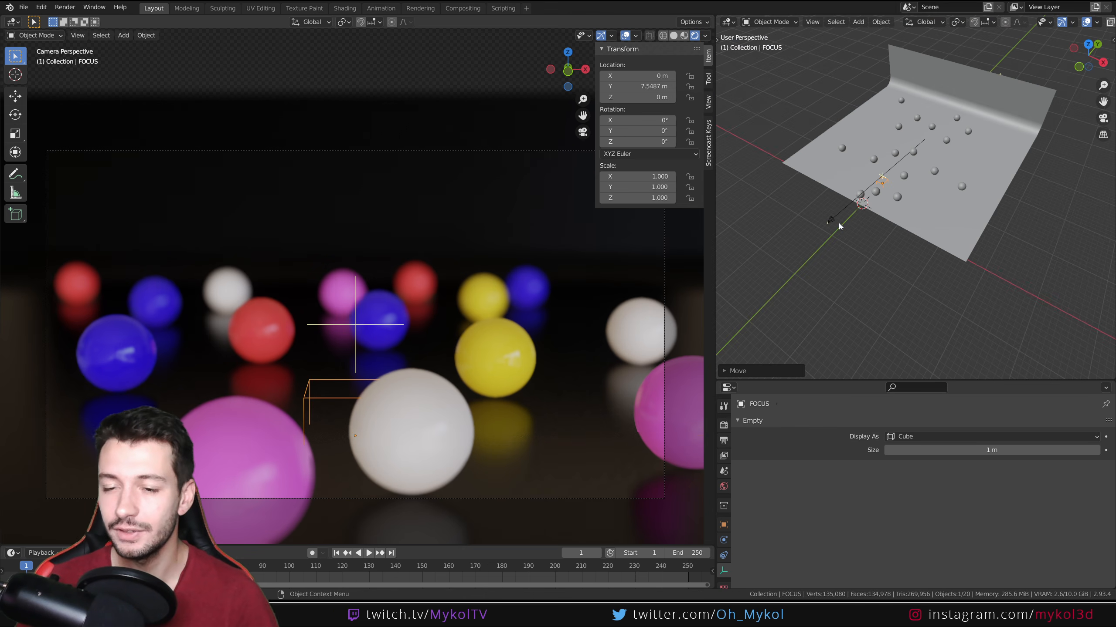
{"action": "scroll", "coordinate": [839, 224], "scroll_direction": "up", "scroll_amount": 4}
{"action": "key", "text": "g"}
{"action": "key", "text": "x"}
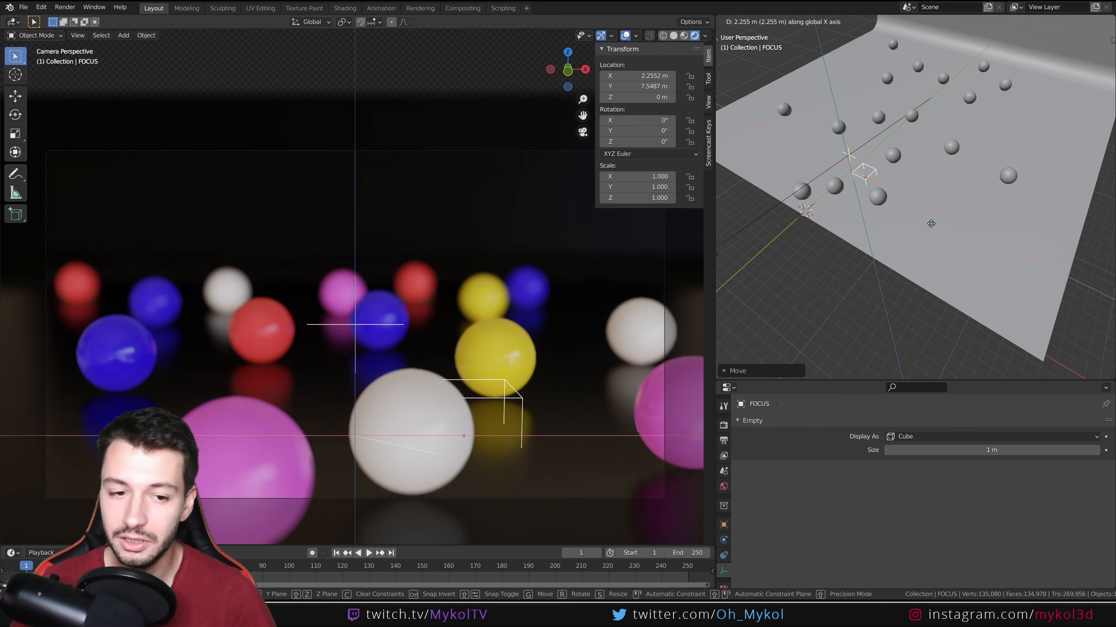
{"action": "right_click", "coordinate": [887, 215]}
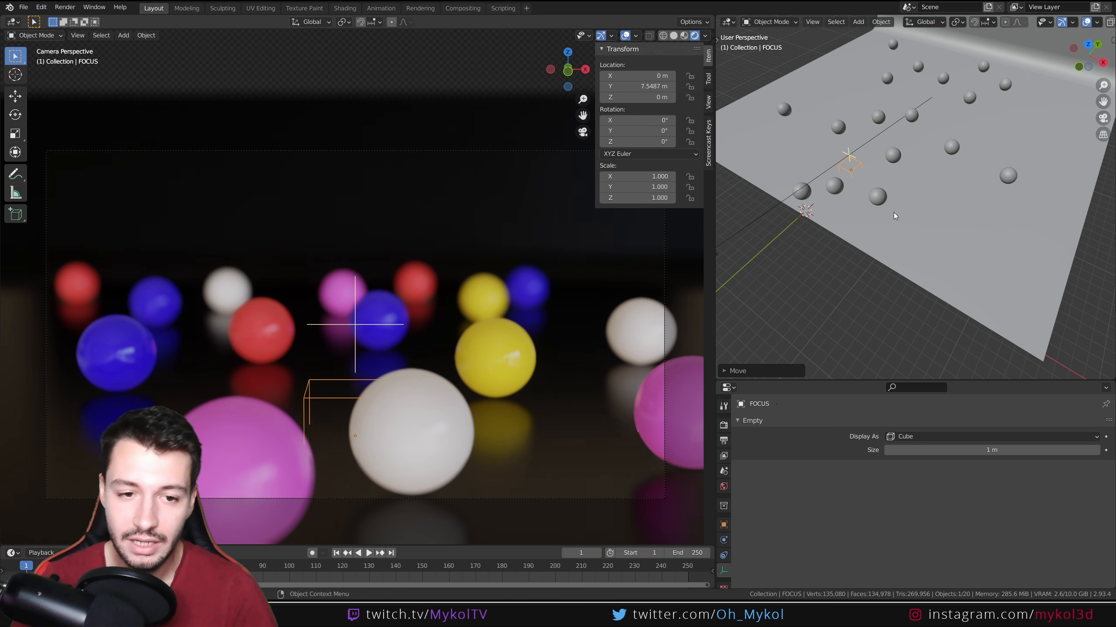
{"action": "key", "text": "g"}
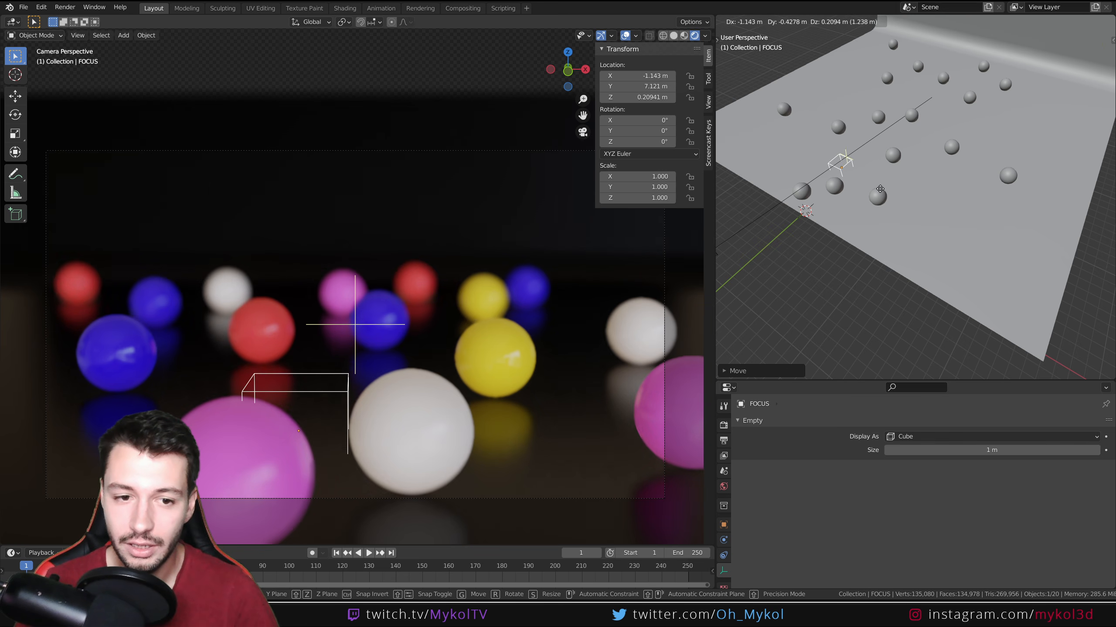
{"action": "key", "text": "x"}
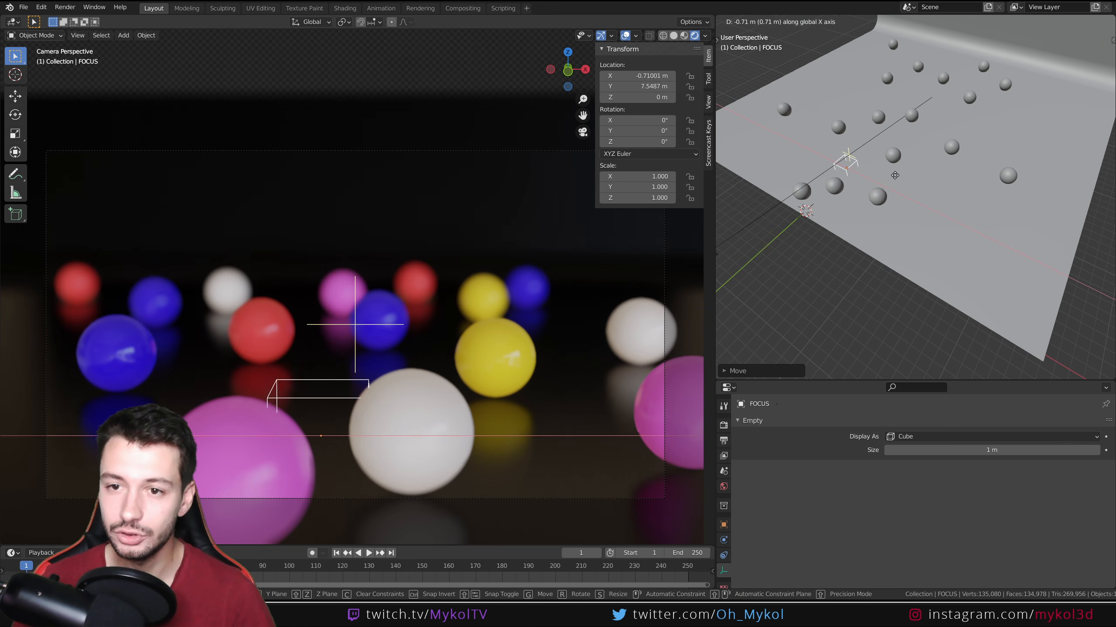
{"action": "left_click", "coordinate": [894, 176]}
- Try moving the FOCUS empty back toward the camera along the Y axis, and cancel the move
{"action": "middle_click_drag", "start_coordinate": [895, 175], "coordinate": [912, 192]}
{"action": "key", "text": "g"}
{"action": "key", "text": "y"}
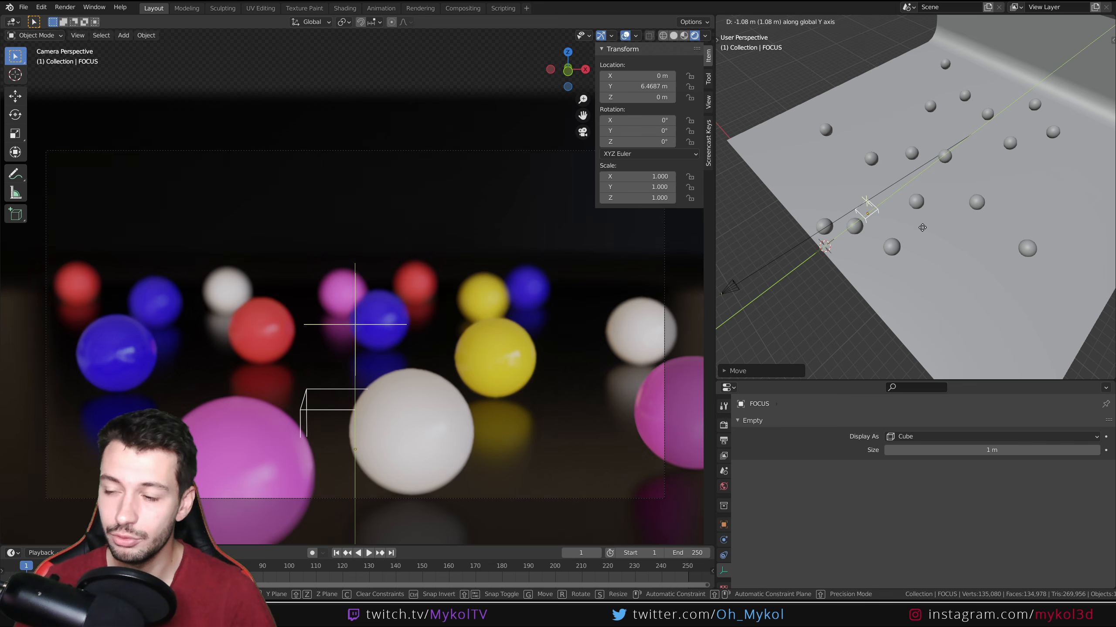
{"action": "left_click", "coordinate": [941, 174]}
- Move the FOCUS empty along the Y axis to about 20.26 m, beside the central blue sphere
{"action": "scroll", "coordinate": [941, 175], "scroll_direction": "up", "scroll_amount": 5}
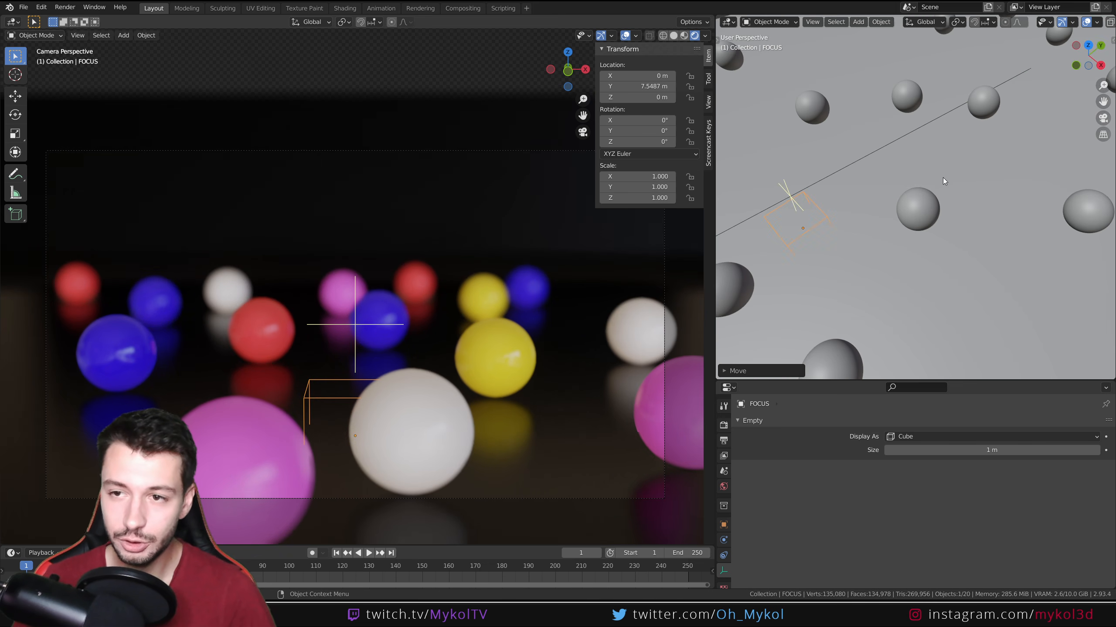
{"action": "key", "text": "g"}
{"action": "key", "text": "y"}
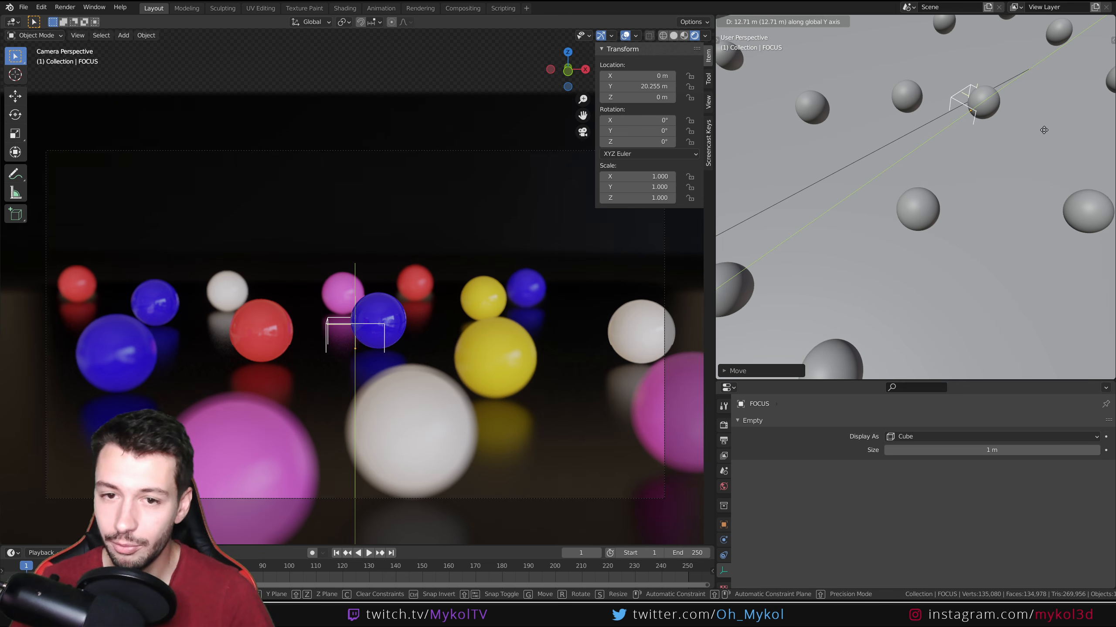
{"action": "left_click", "coordinate": [1044, 130]}
- Try moving the camera forward along the Y axis with the focus tied to the FOCUS empty, and cancel the move
{"action": "scroll", "coordinate": [916, 179], "scroll_direction": "down", "scroll_amount": 8}
{"action": "left_click", "coordinate": [799, 253]}
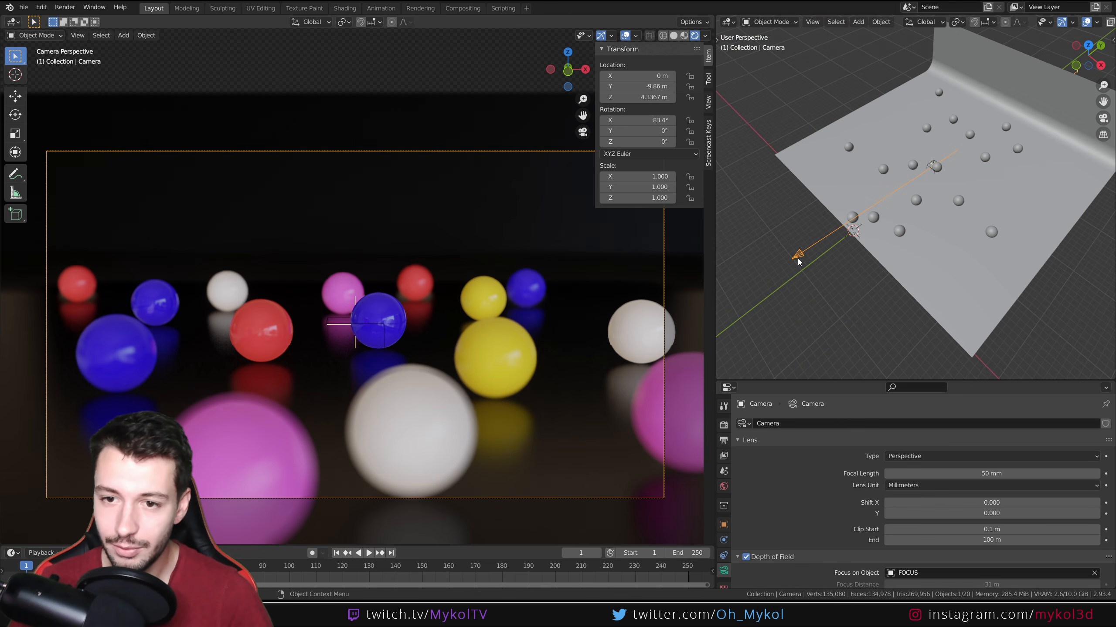
{"action": "key", "text": "g"}
{"action": "key", "text": "y"}
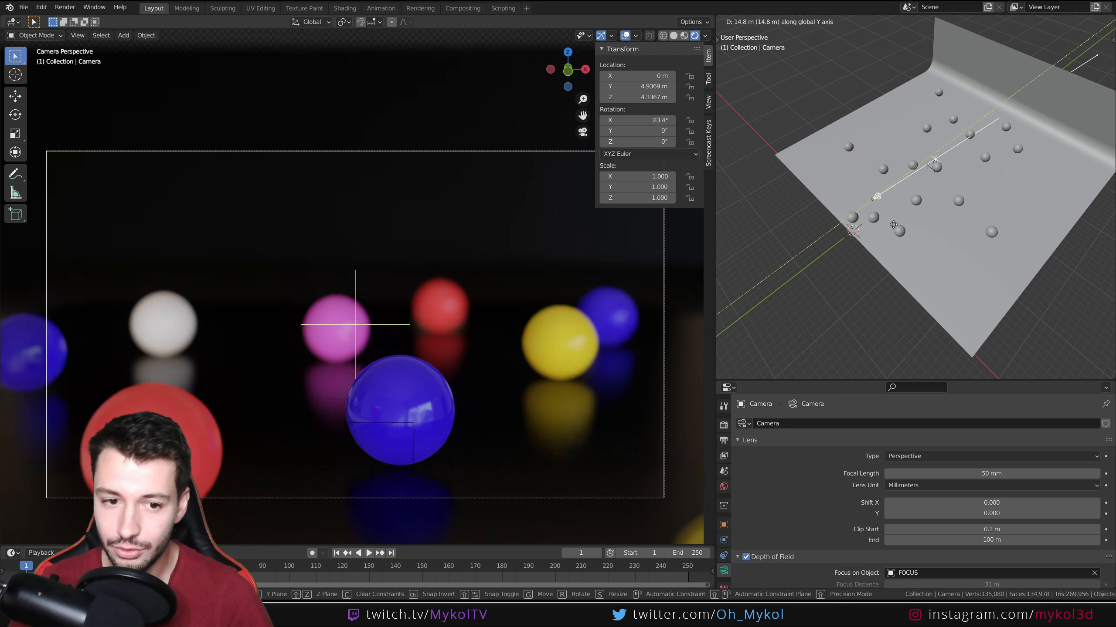
{"action": "left_click", "coordinate": [825, 262]}
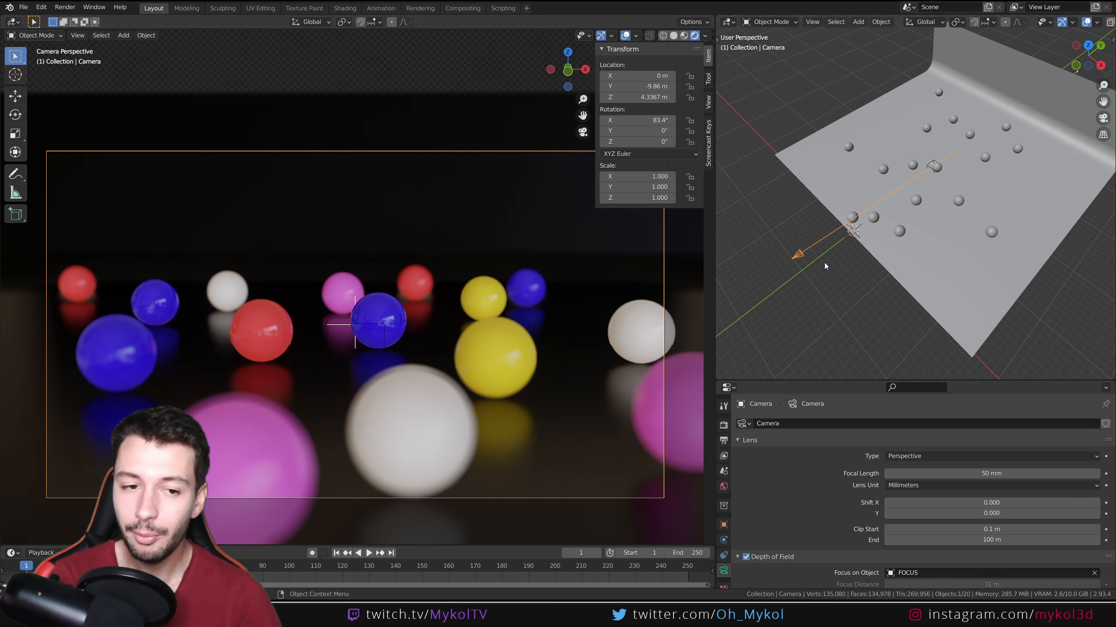
{"action": "scroll", "coordinate": [824, 263], "scroll_direction": "up", "scroll_amount": 6}
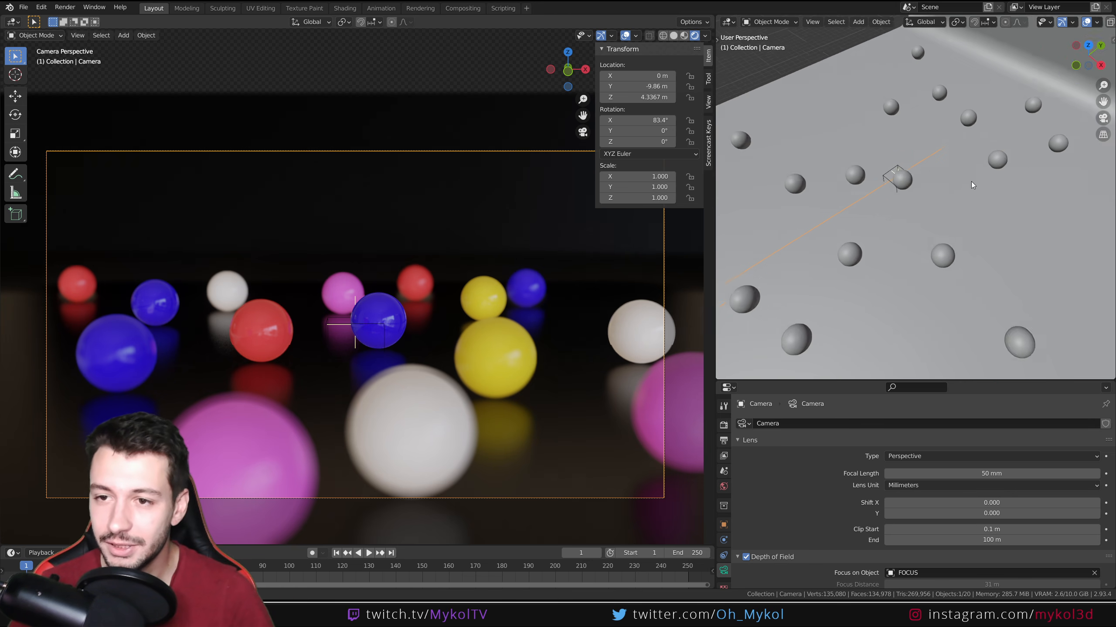
- Move the central blue sphere along the Y axis, slightly farther from the camera than the FOCUS empty
{"action": "left_click", "coordinate": [807, 254]}
{"action": "key", "text": "g"}
{"action": "key", "text": "y"}
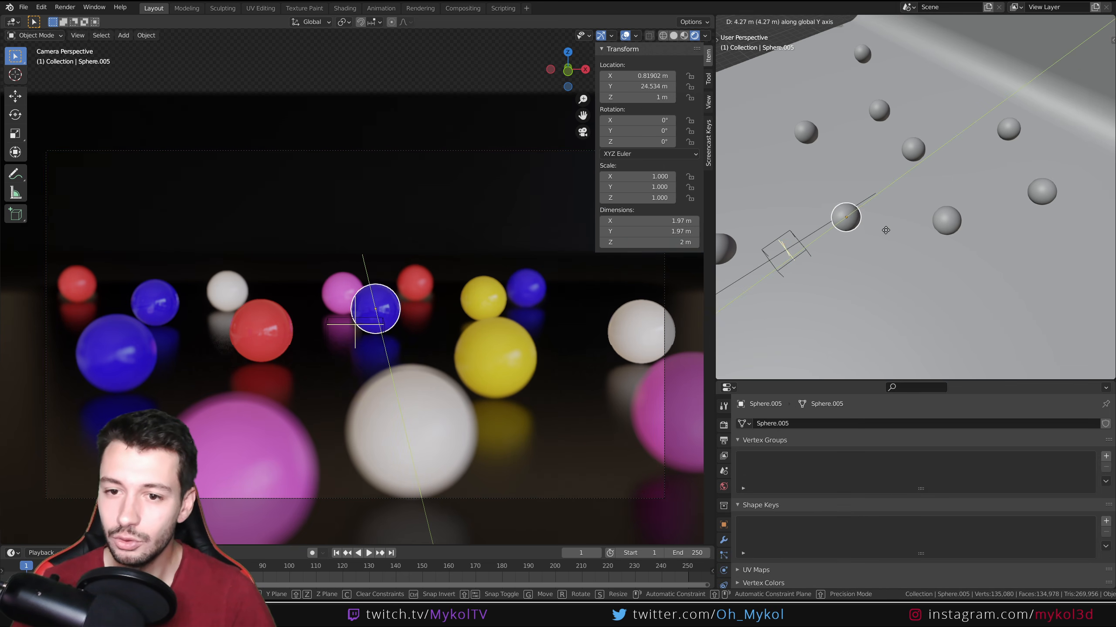
{"action": "left_click", "coordinate": [866, 253]}
- Move the FOCUS empty along the Y axis to about 21.98 m, beside the central blue sphere
{"action": "left_click", "coordinate": [805, 256]}
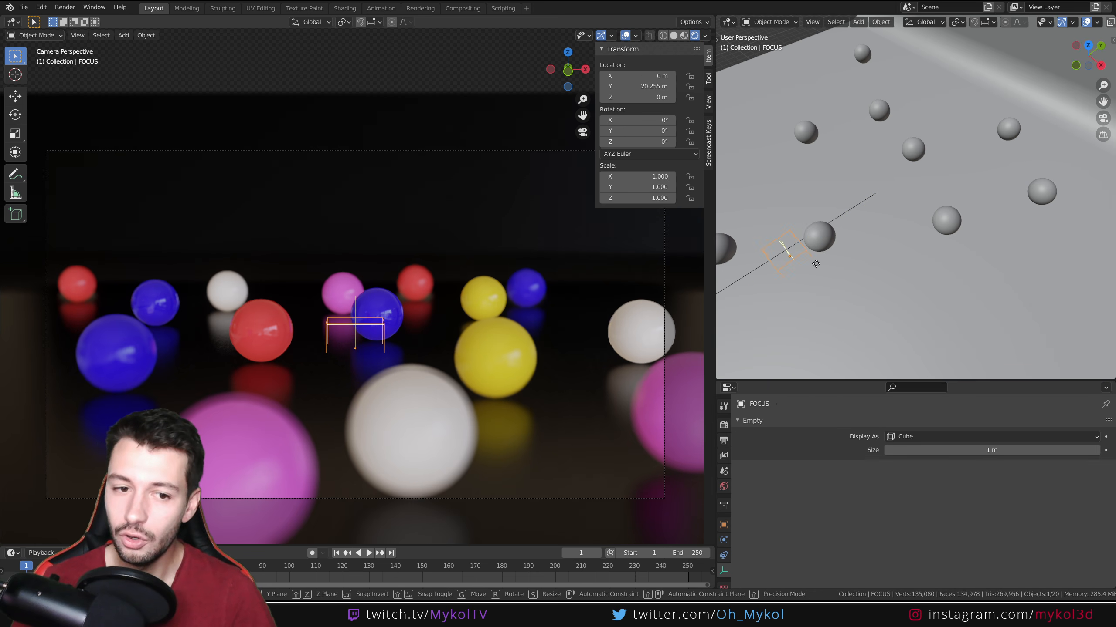
{"action": "key", "text": "g"}
{"action": "key", "text": "y"}
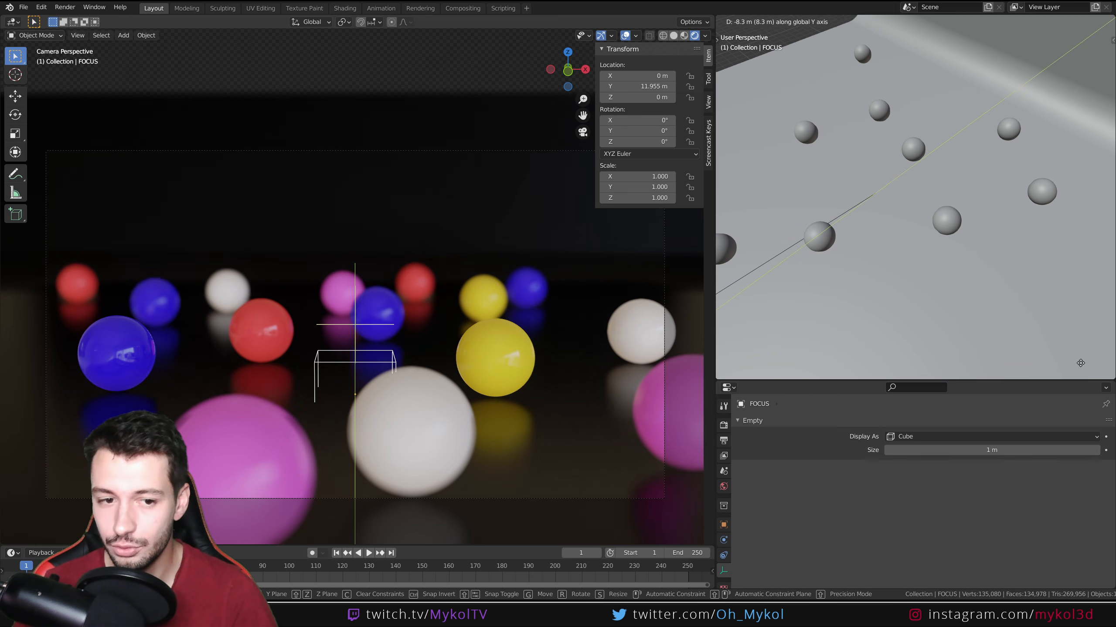
{"action": "left_click", "coordinate": [843, 288]}
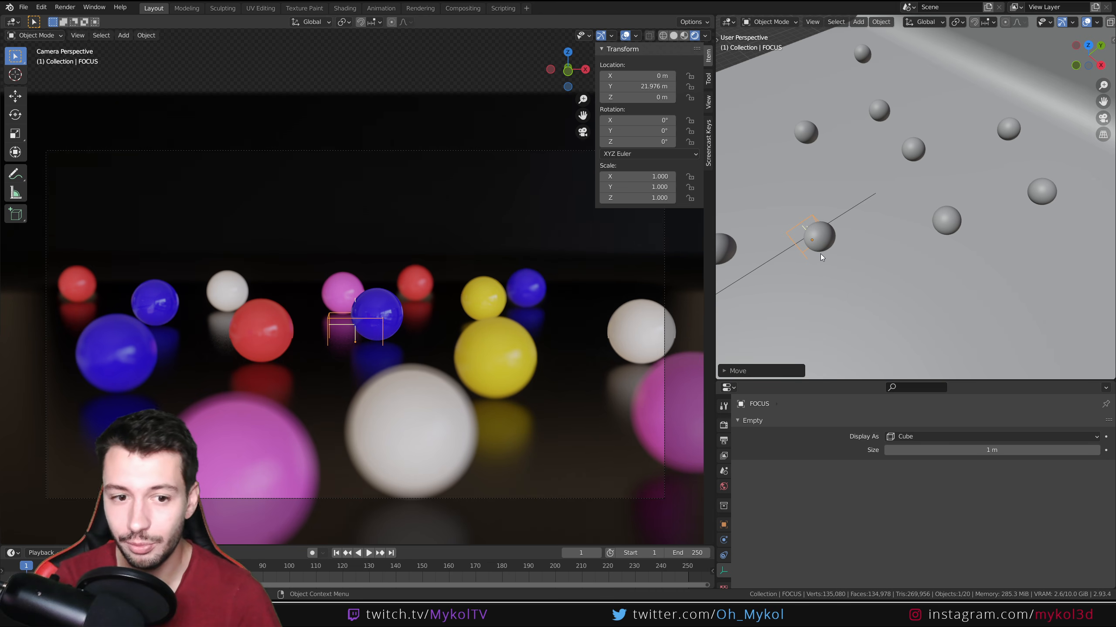
- Change the scene's render engine to Cycles
{"action": "left_click", "coordinate": [723, 425]}
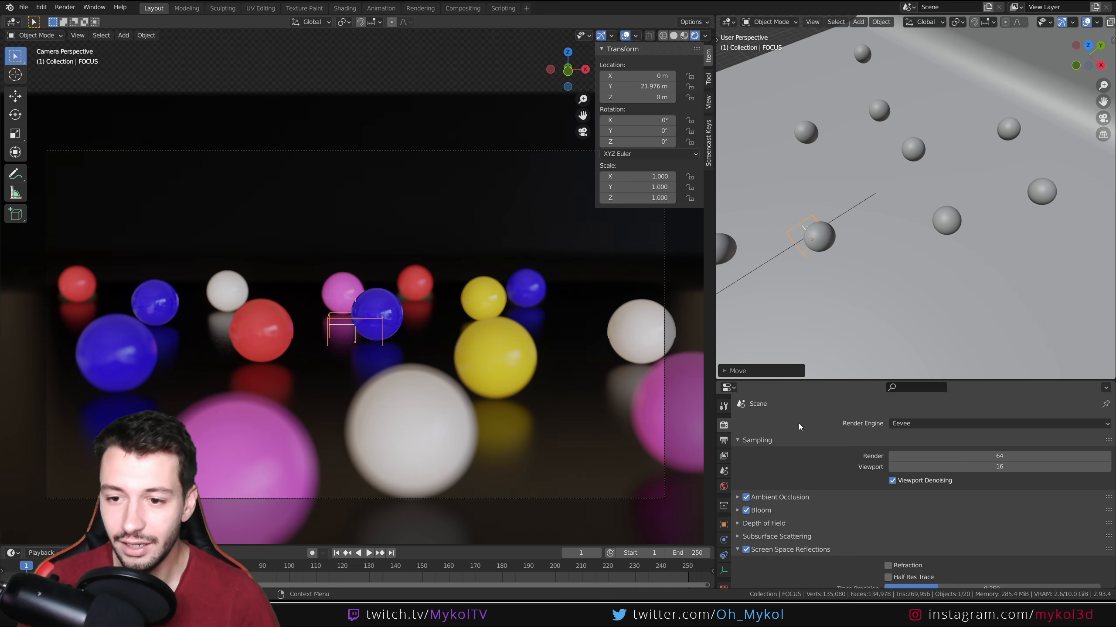
{"action": "left_click", "coordinate": [938, 425]}
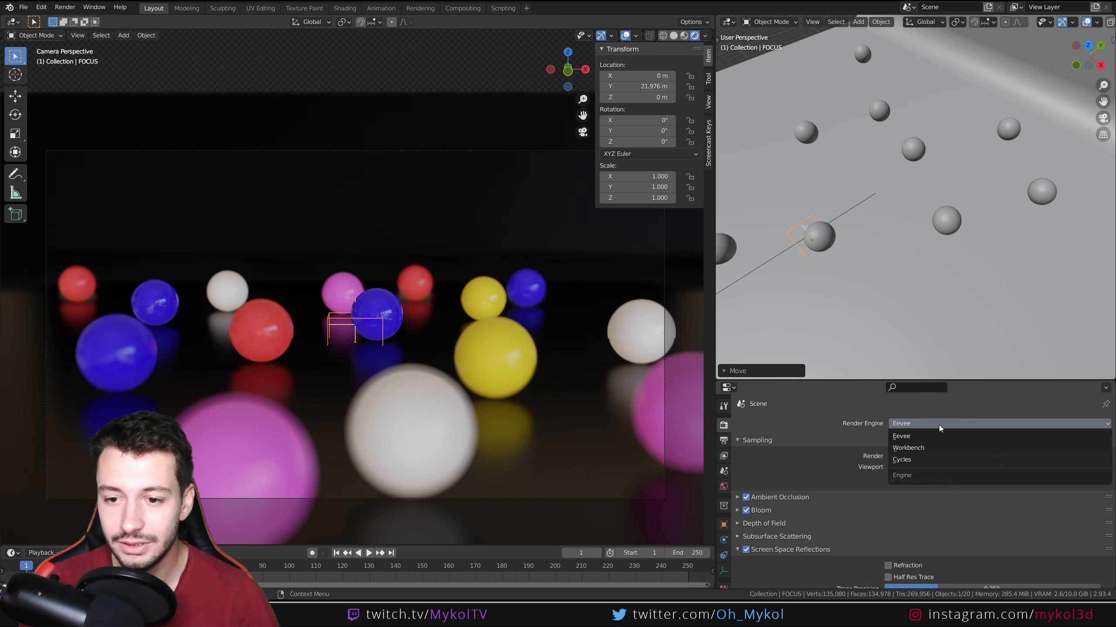
{"action": "left_click", "coordinate": [911, 459]}
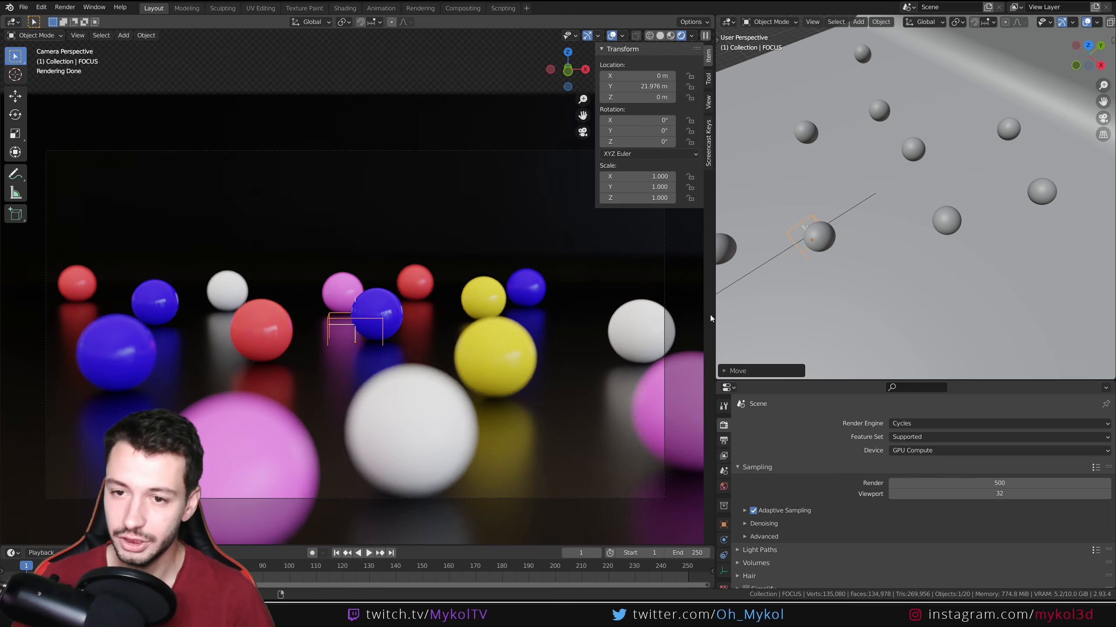
- Slide the FOCUS empty along the Y axis under Cycles and place it at about 22.22 m
{"action": "key", "text": "g"}
{"action": "key", "text": "y"}
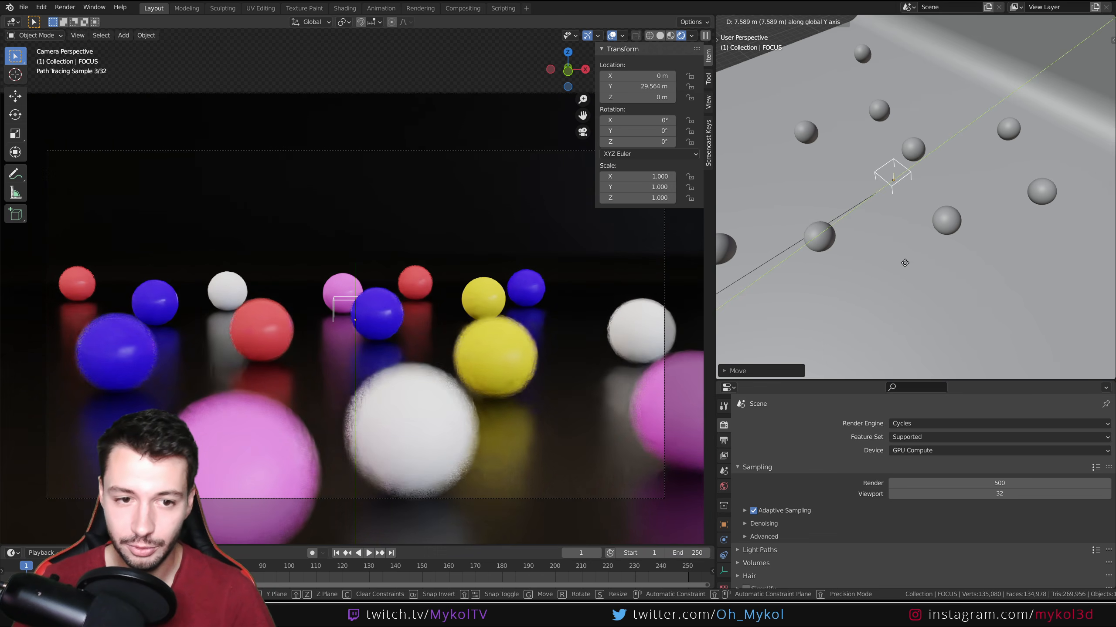
{"action": "left_click", "coordinate": [847, 325]}
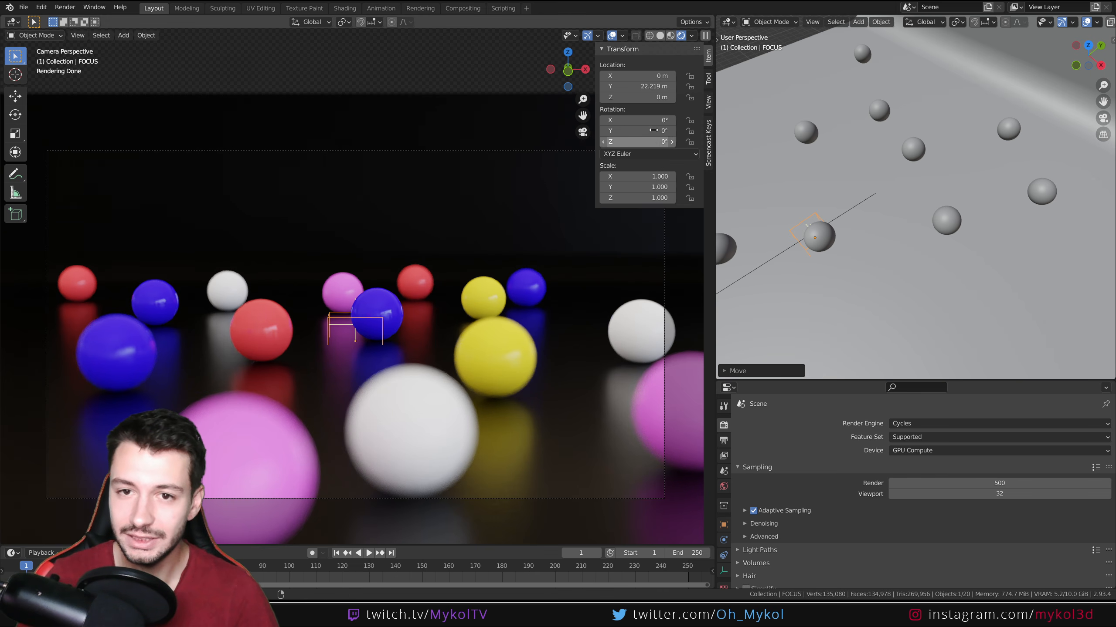
- Switch the camera view to Material Preview shading, try moving the FOCUS empty along the Y axis, and cancel the move
{"action": "left_click", "coordinate": [668, 40]}
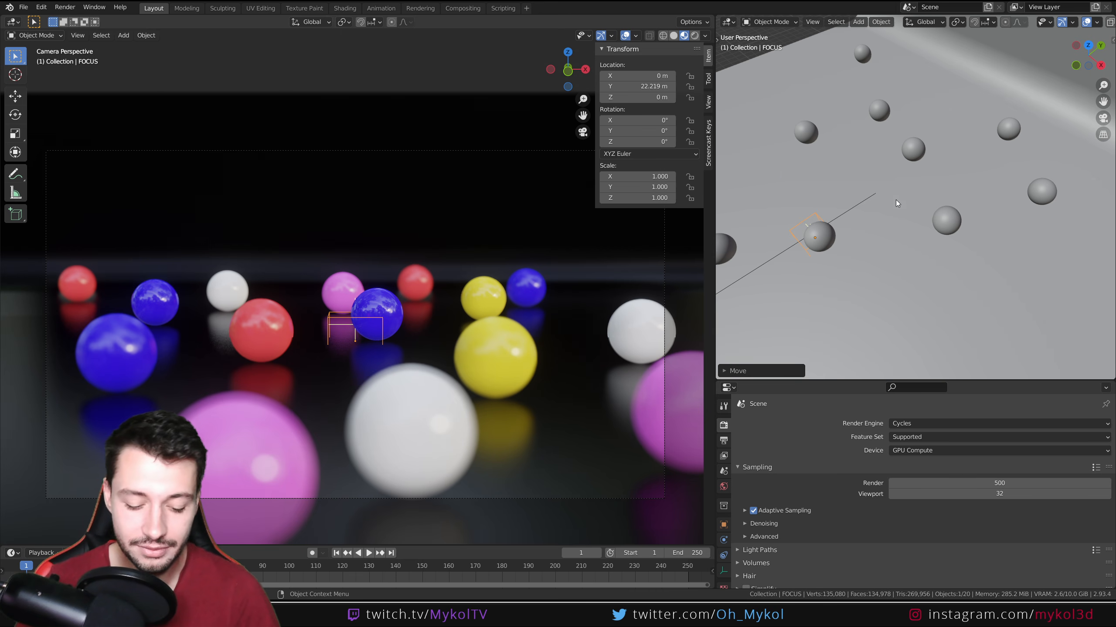
{"action": "key", "text": "g"}
{"action": "key", "text": "y"}
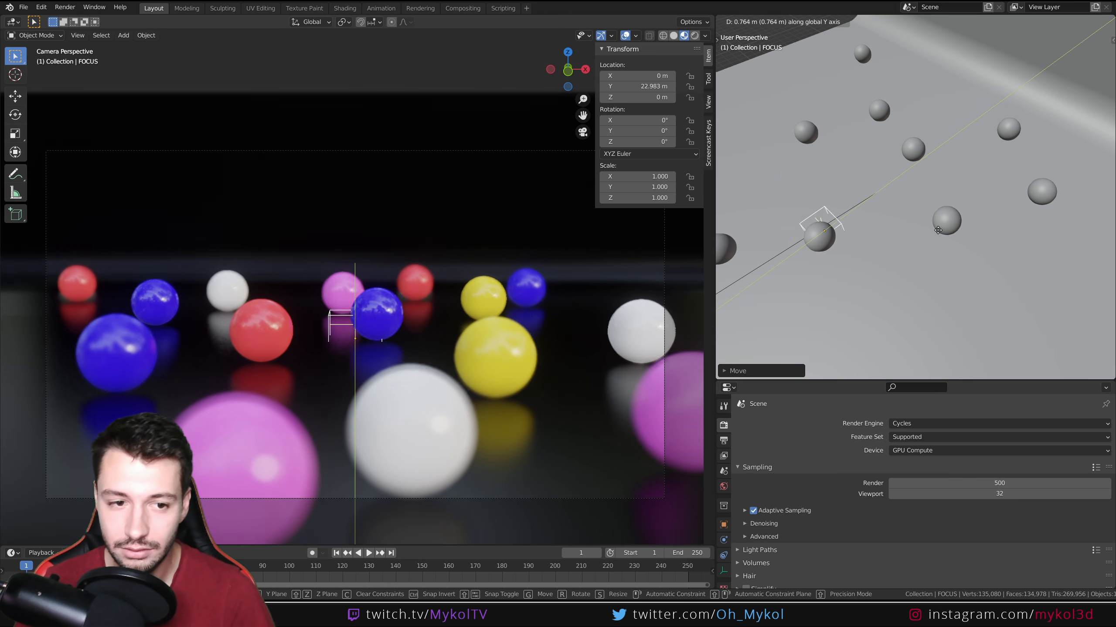
{"action": "key", "text": "Escape"}
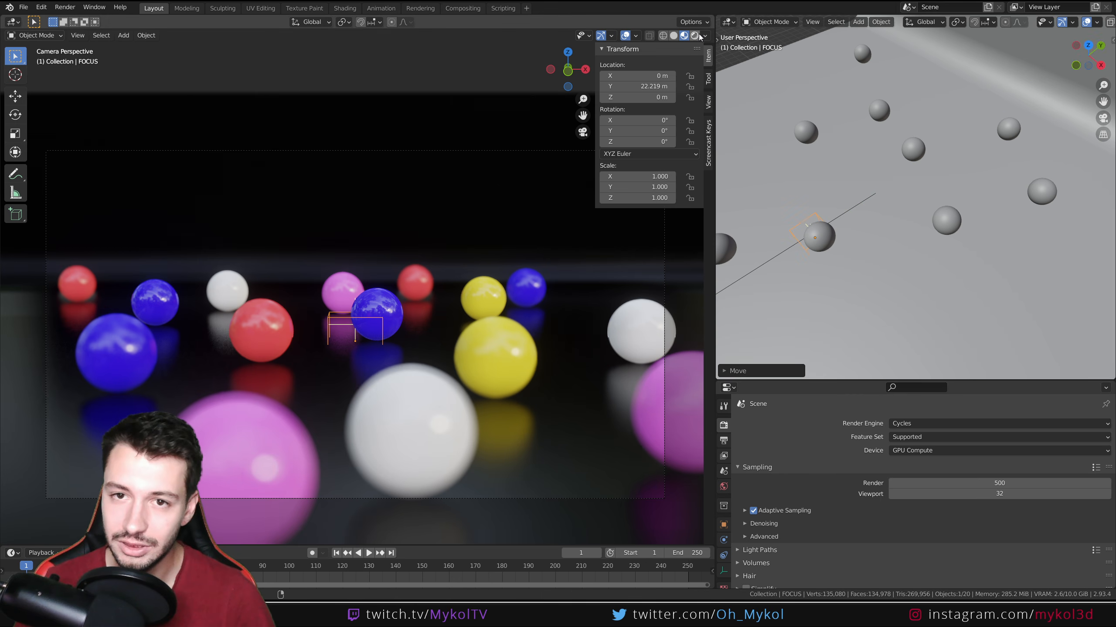
- Show the camera view in Rendered shading and finish with it set to Solid shading
{"action": "left_click", "coordinate": [694, 35]}
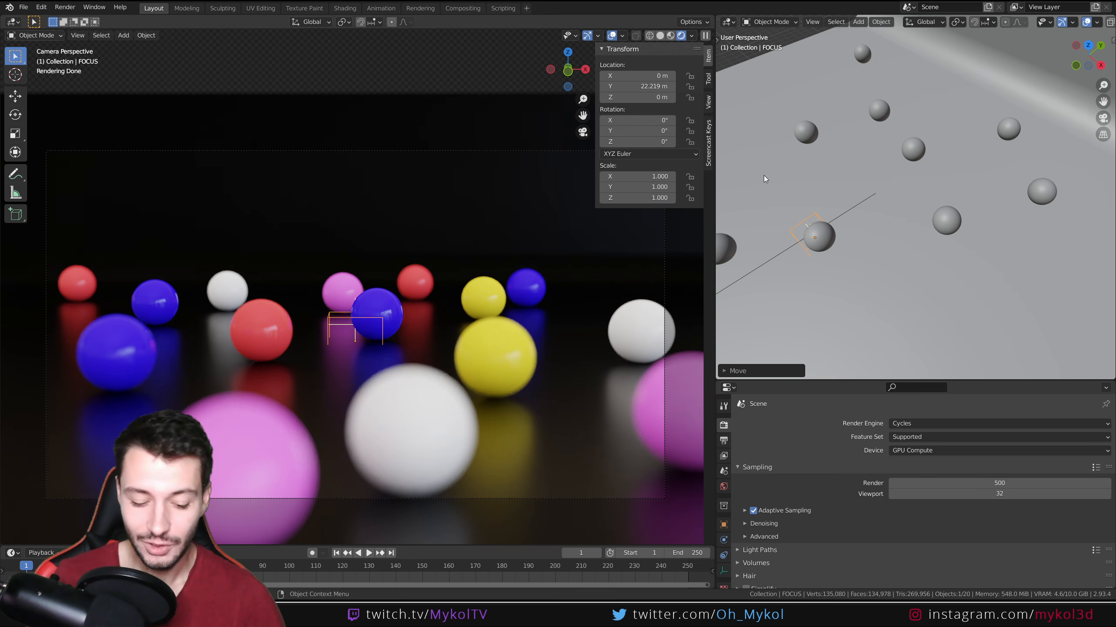
{"action": "key", "text": "z"}
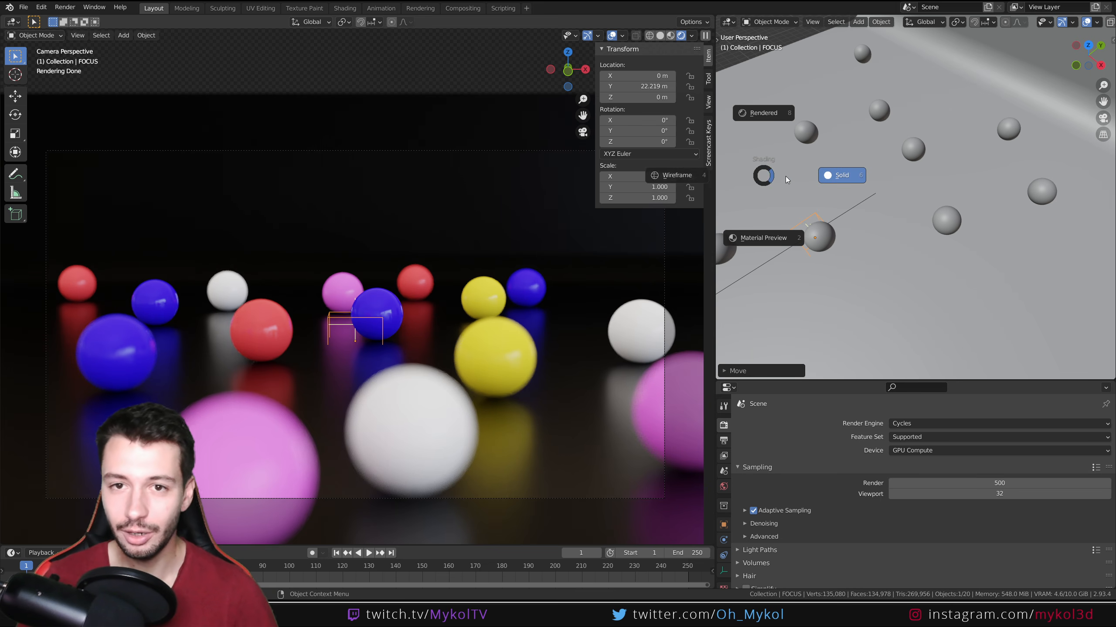
{"action": "left_click", "coordinate": [660, 35]}
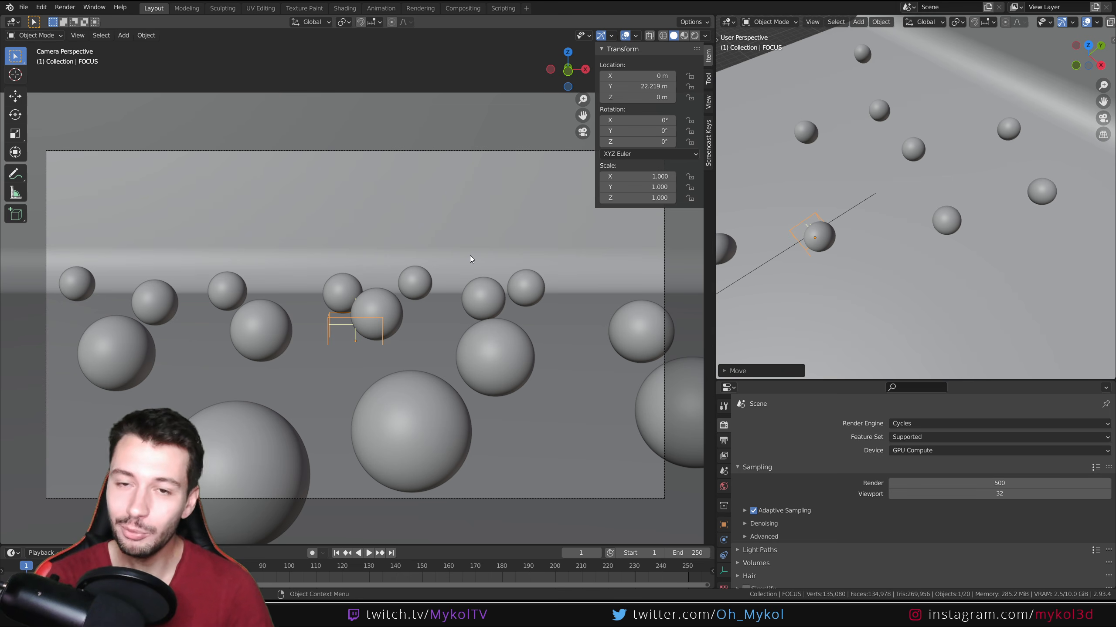
- Examine the hand-drawn F-Stop and focus distance graph beyond the backdrop, and the sphere layout around the FOCUS empty
{"action": "scroll", "coordinate": [847, 280], "scroll_direction": "down", "scroll_amount": 15}
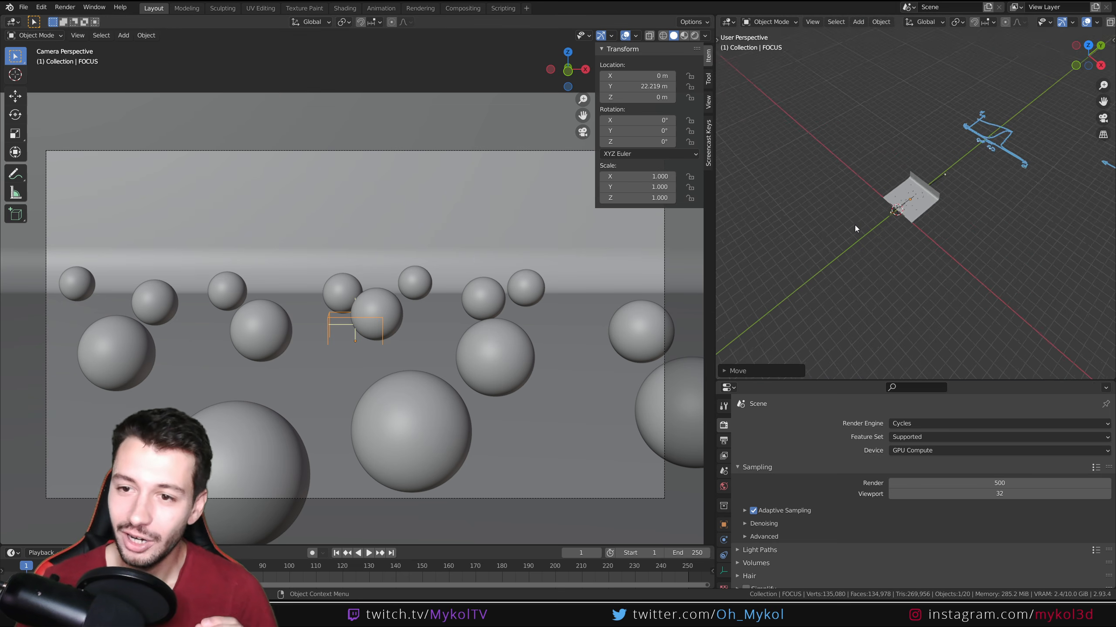
{"action": "middle_click_drag", "start_coordinate": [854, 225], "coordinate": [933, 241]}
{"action": "scroll", "coordinate": [957, 182], "scroll_direction": "up", "scroll_amount": 4}
{"action": "middle_click_drag", "start_coordinate": [984, 124], "coordinate": [904, 277], "text": "shift"}
{"action": "scroll", "coordinate": [932, 221], "scroll_direction": "up", "scroll_amount": 3}
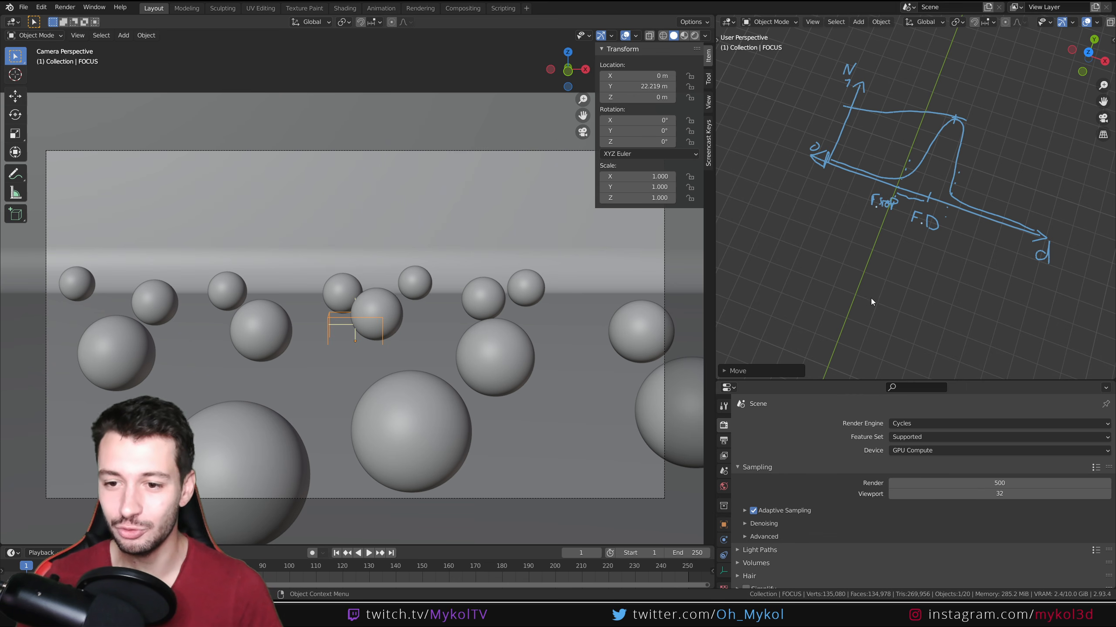
{"action": "middle_click_drag", "start_coordinate": [871, 299], "coordinate": [950, 33], "text": "shift"}
{"action": "scroll", "coordinate": [828, 209], "scroll_direction": "up", "scroll_amount": 2}
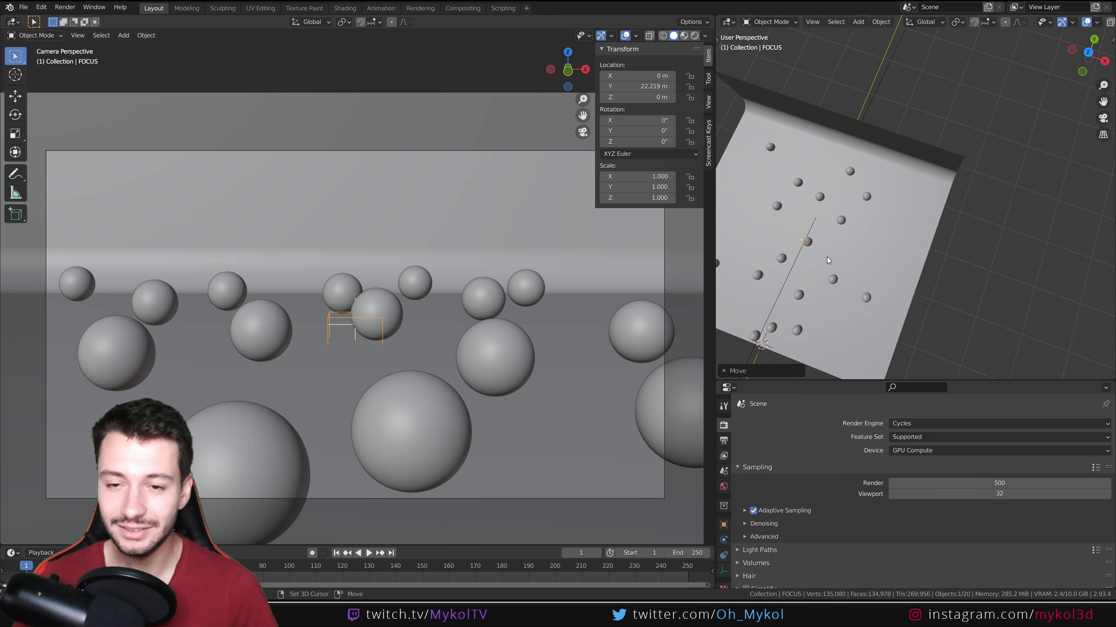
{"action": "middle_click_drag", "start_coordinate": [826, 256], "coordinate": [917, 229]}
{"action": "scroll", "coordinate": [920, 246], "scroll_direction": "up", "scroll_amount": 4}
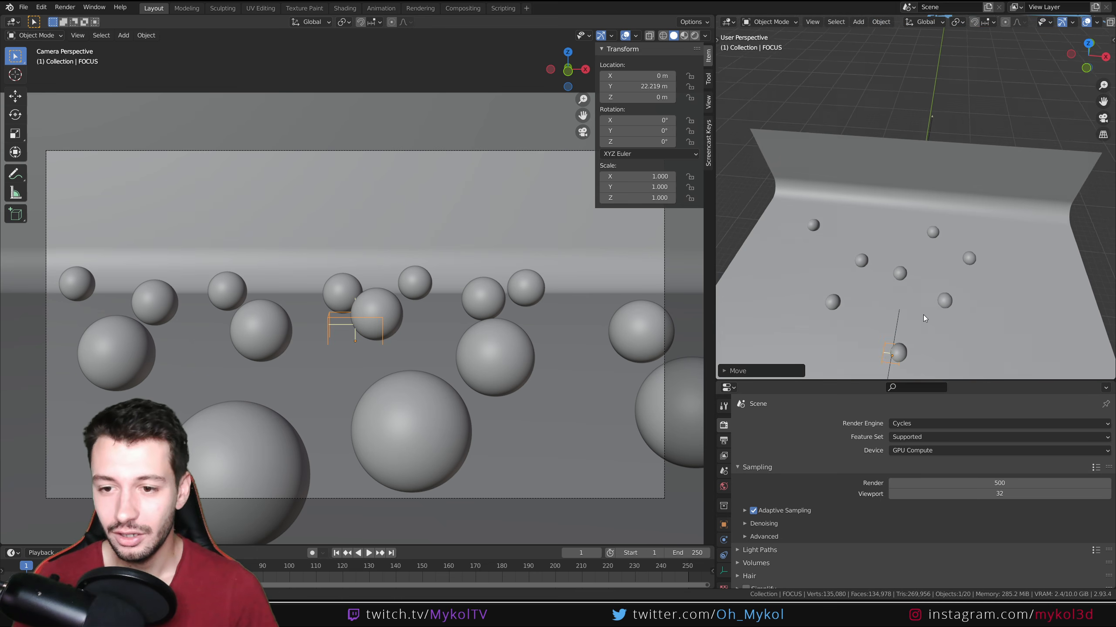
{"action": "middle_click_drag", "start_coordinate": [923, 315], "coordinate": [926, 193]}
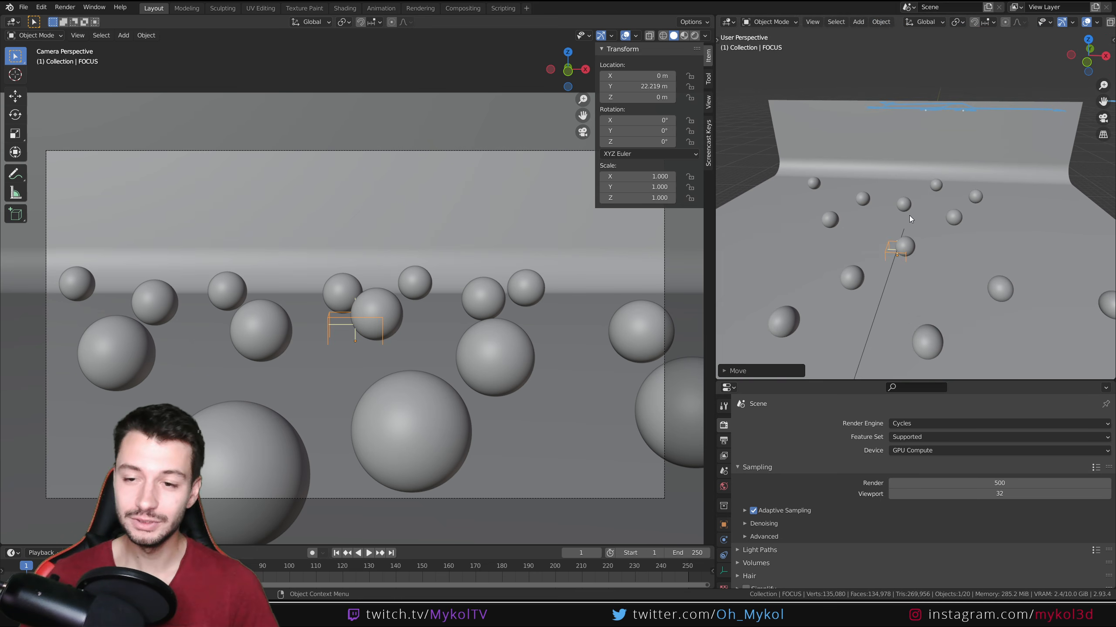